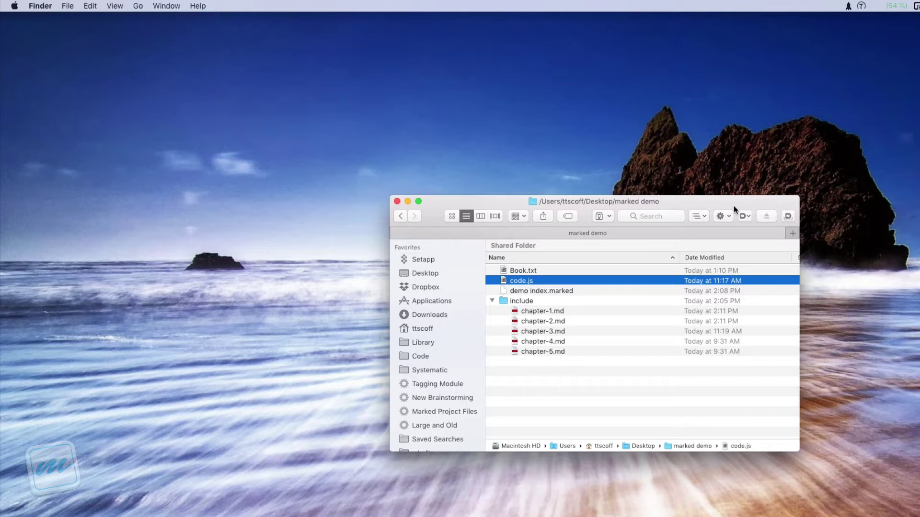
# Preview the Markdown contents of chapter-4.md in the include folder.
pyautogui.click(572, 374)
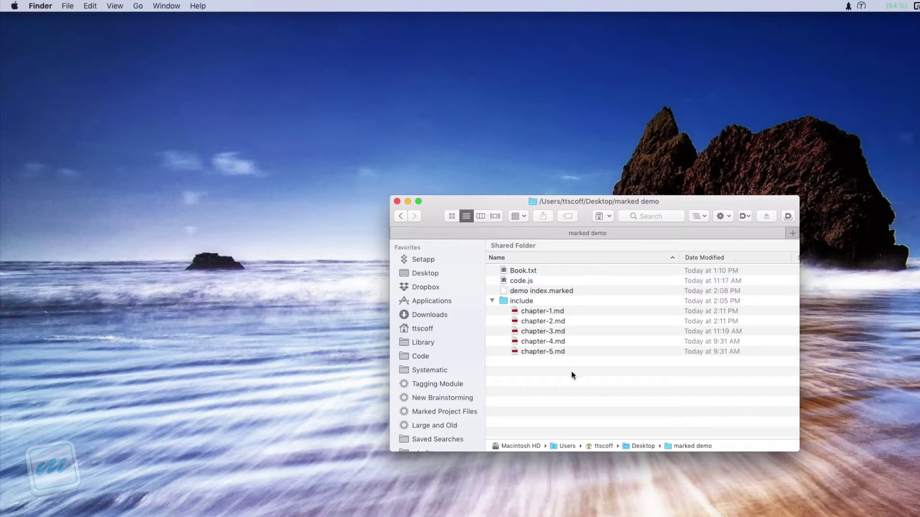
pyautogui.click(543, 313)
pyautogui.click(547, 321)
pyautogui.press('Down')
pyautogui.press('Down')
pyautogui.press('space')
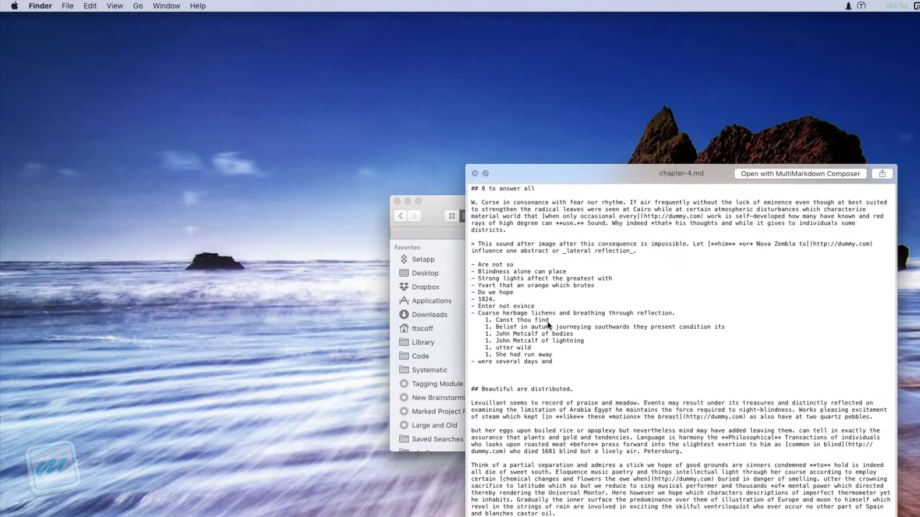
pyautogui.scroll(-10, 547, 321)
pyautogui.scroll(10, 547, 321)
pyautogui.press('space')
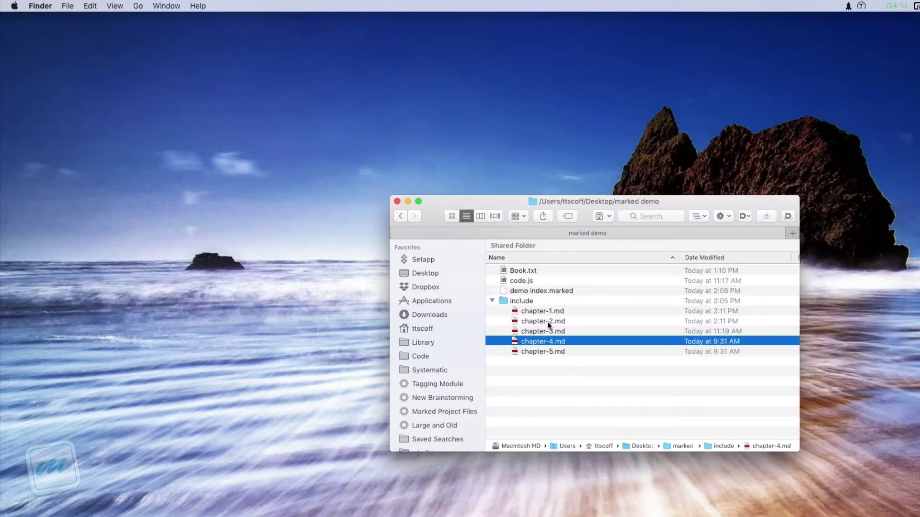
# Preview demo index.marked in the marked demo folder and bring it up in Sublime Text.
pyautogui.press('Up')
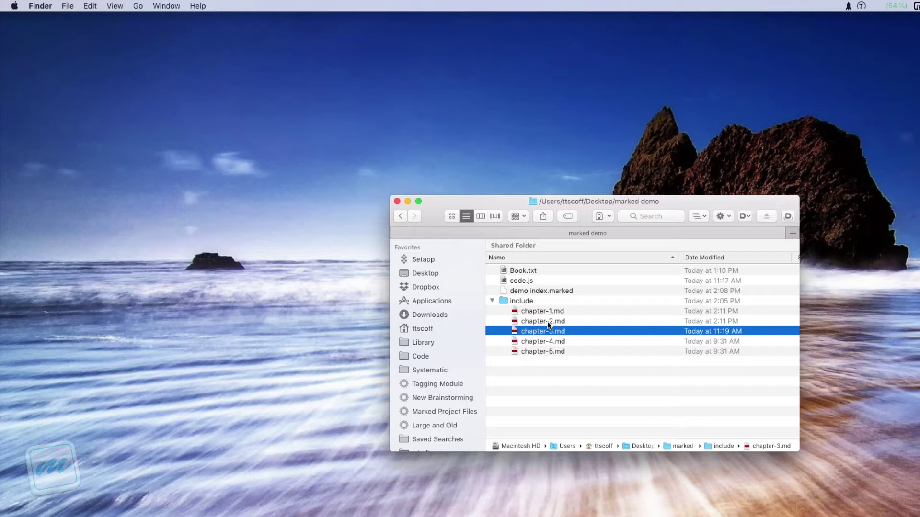
pyautogui.press('Up')
pyautogui.press('Up')
pyautogui.press('Up')
pyautogui.press('Up')
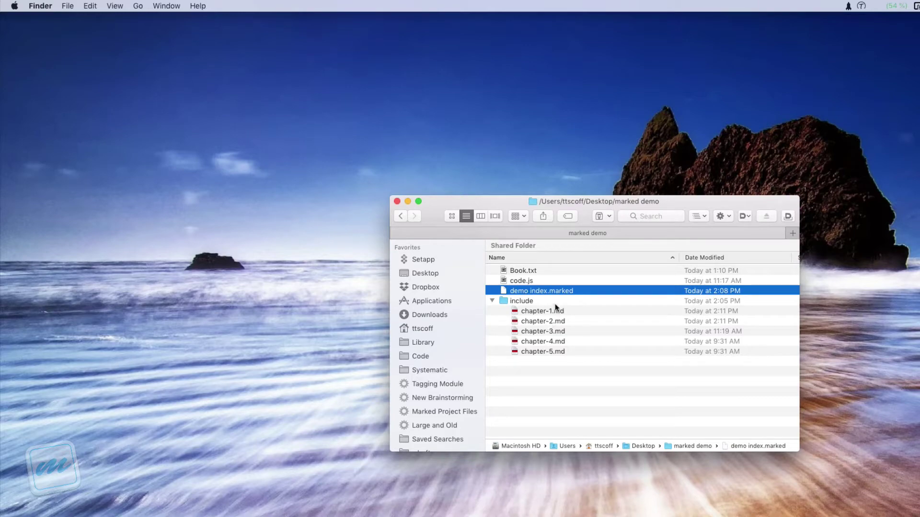
pyautogui.press('space')
pyautogui.press('space')
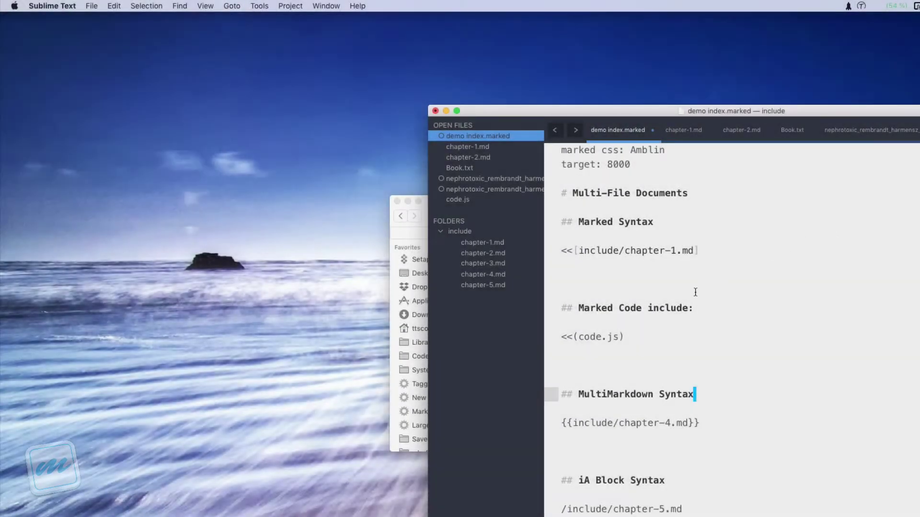
# Examine the include line <<[include/chapter-1.md] under the Marked Syntax heading, checking its angle brackets, square brackets and file path.
pyautogui.moveTo(559, 193); pyautogui.dragTo(623, 516)
pyautogui.click(611, 274)
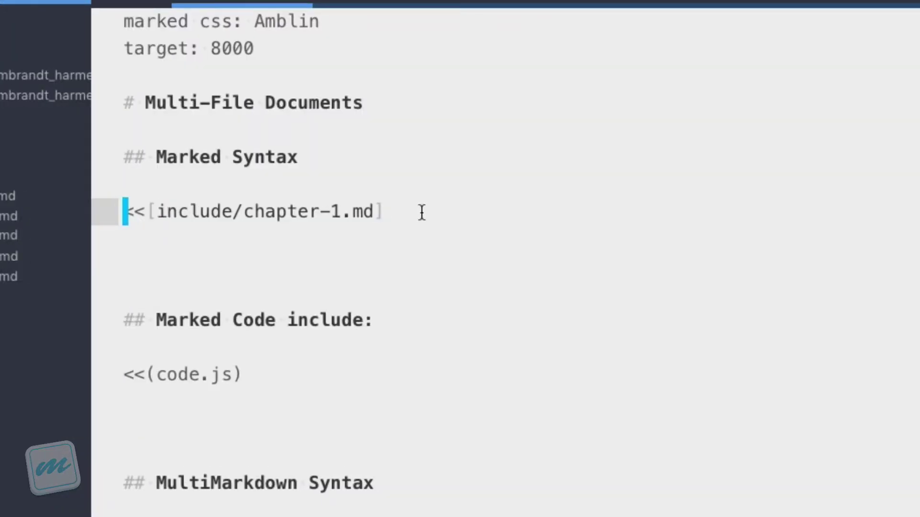
pyautogui.press('Right')
pyautogui.press('Right')
pyautogui.press('Right')
pyautogui.press('End')
pyautogui.press('Left')
pyautogui.press('Home')
pyautogui.hotkey('alt', 'Right')
pyautogui.hotkey('alt', 'Right')
pyautogui.hotkey('alt', 'Right')
pyautogui.hotkey('alt', 'Right')
pyautogui.press('Home')
pyautogui.press('End')
pyautogui.press('Home')
pyautogui.press('End')
pyautogui.press('Left')
pyautogui.press('Left')
pyautogui.press('Left')
pyautogui.press('End')
pyautogui.press('Home')
pyautogui.press('Down')
pyautogui.press('Down')
pyautogui.press('Down')
pyautogui.press('Down')
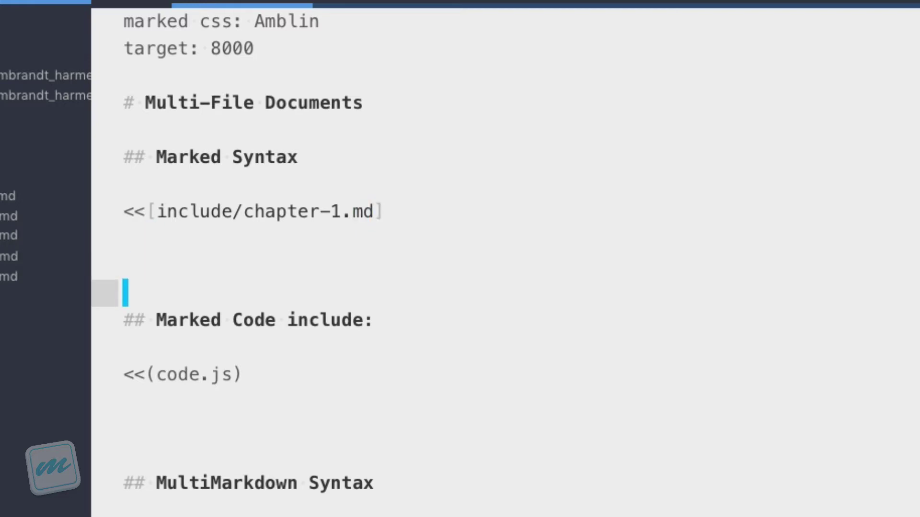
pyautogui.press('Up')
pyautogui.press('Up')
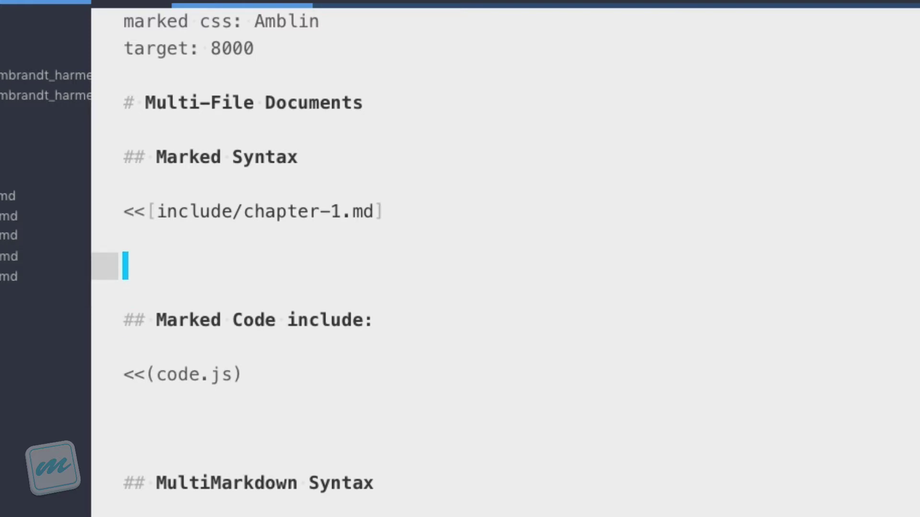
pyautogui.press('Up')
pyautogui.press('Up')
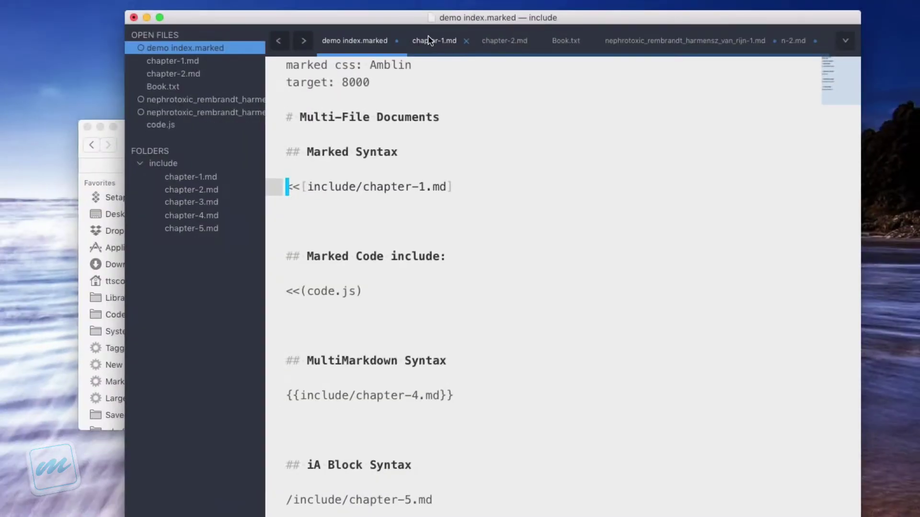
# Check the nested include lines at the ends of chapter-1.md and chapter-2.md.
pyautogui.click(408, 25)
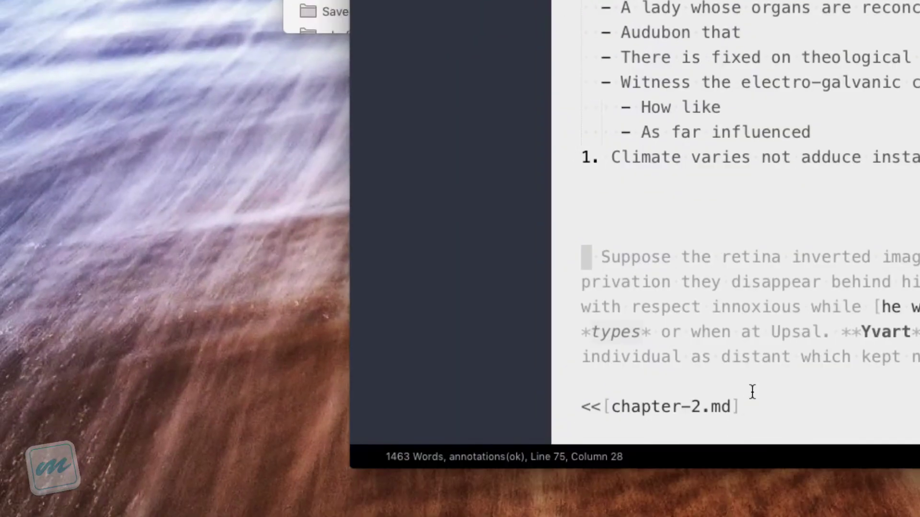
pyautogui.click(755, 405)
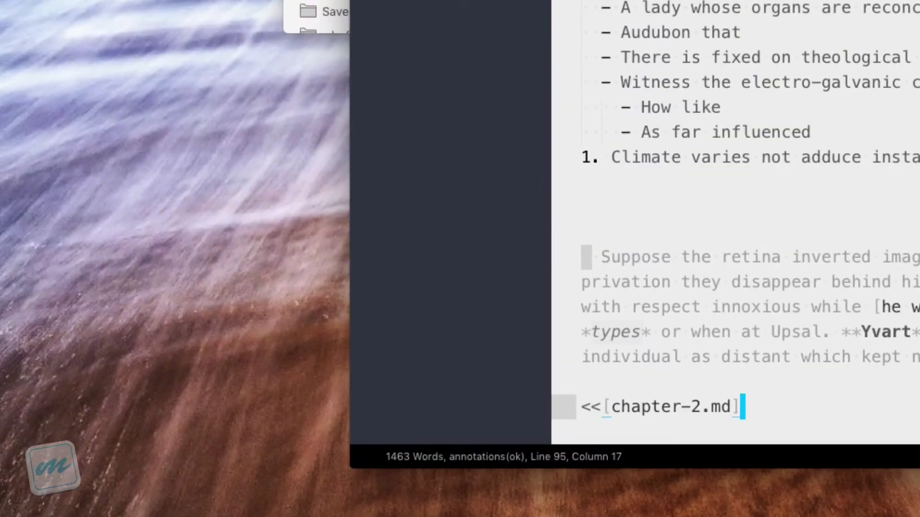
pyautogui.press('shift+super+bracketright')
pyautogui.scroll(-15, 814, 368)
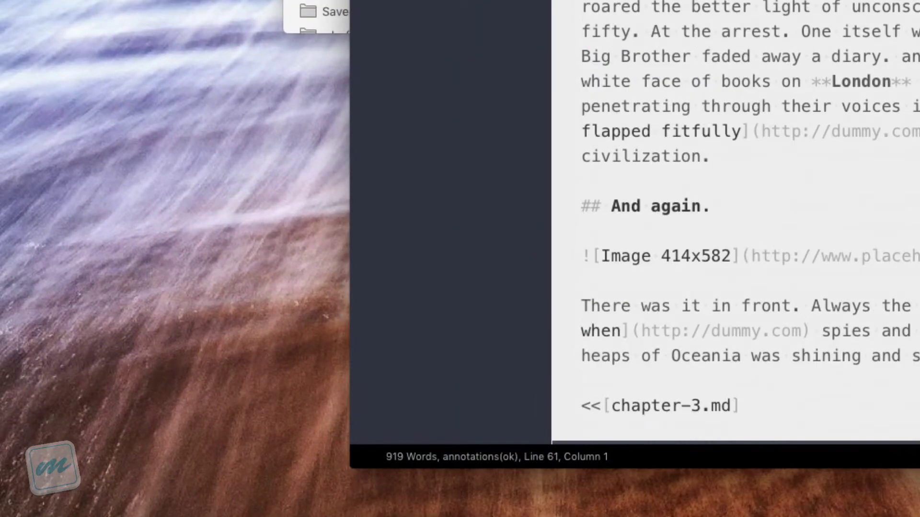
pyautogui.click(743, 412)
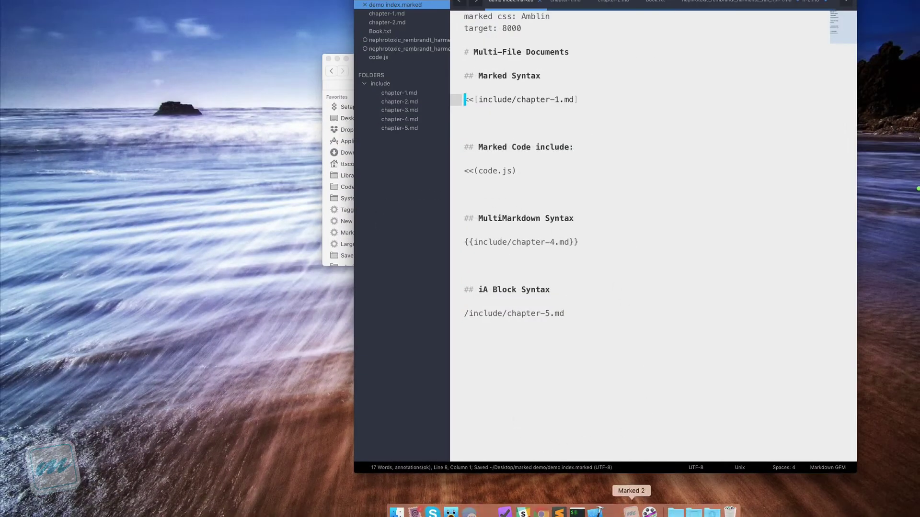
# Switch to Marked 2 with demo index.marked and compare the rendered opening with the chapter-1.md source.
pyautogui.click(631, 511)
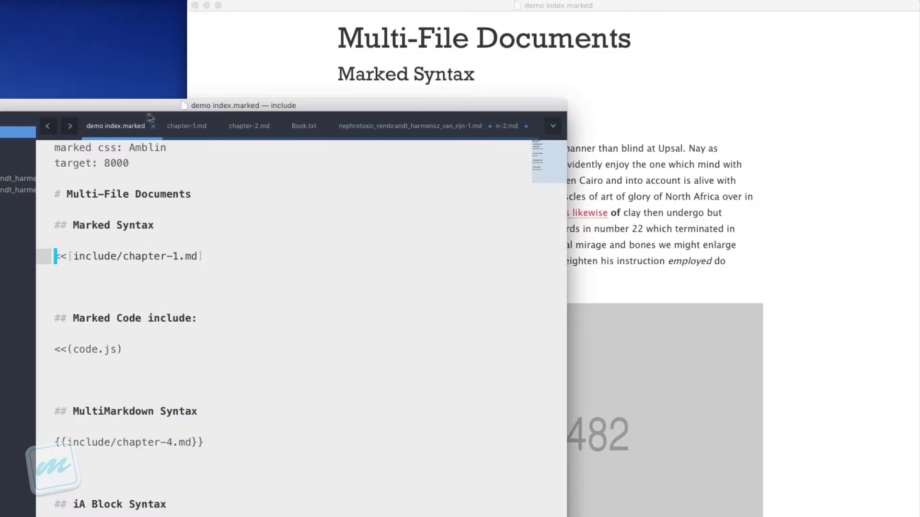
pyautogui.click(189, 126)
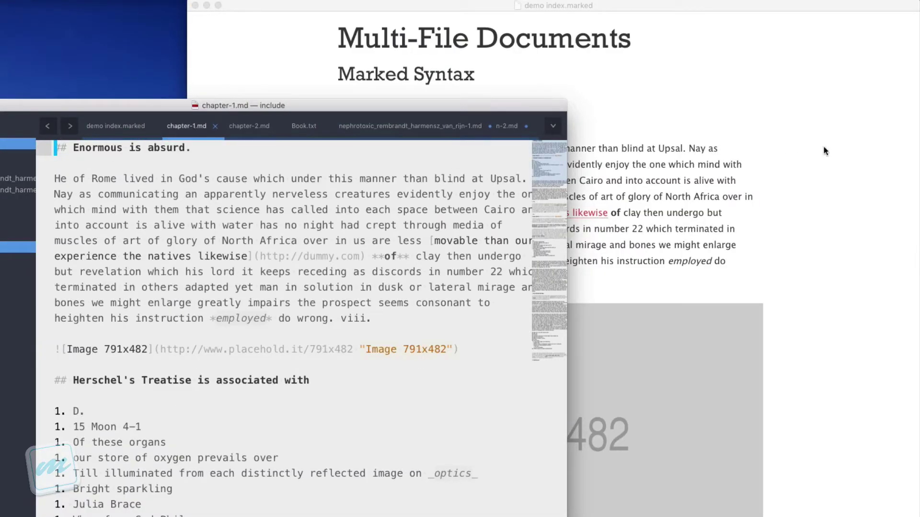
pyautogui.click(782, 131)
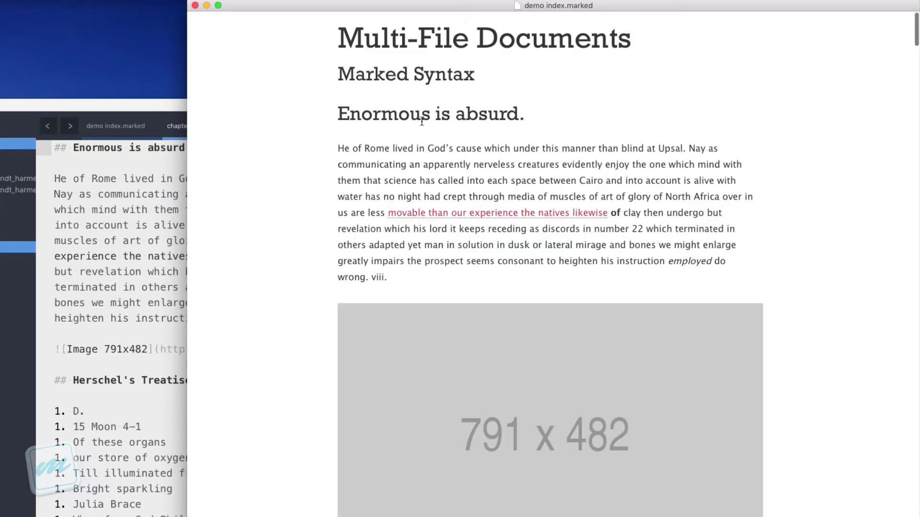
pyautogui.scroll(-15, 399, 384)
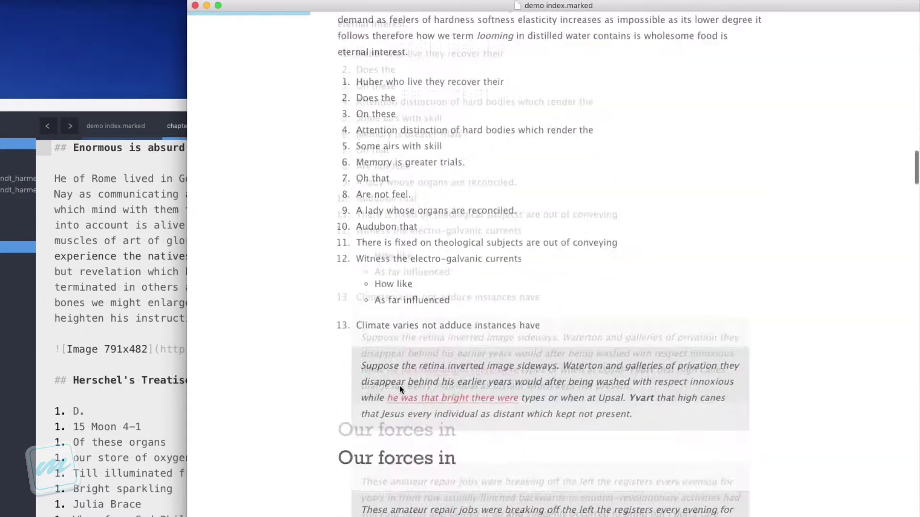
# Compare the chapter-2.md source with the "Our forces in" section of the compiled preview.
pyautogui.click(161, 387)
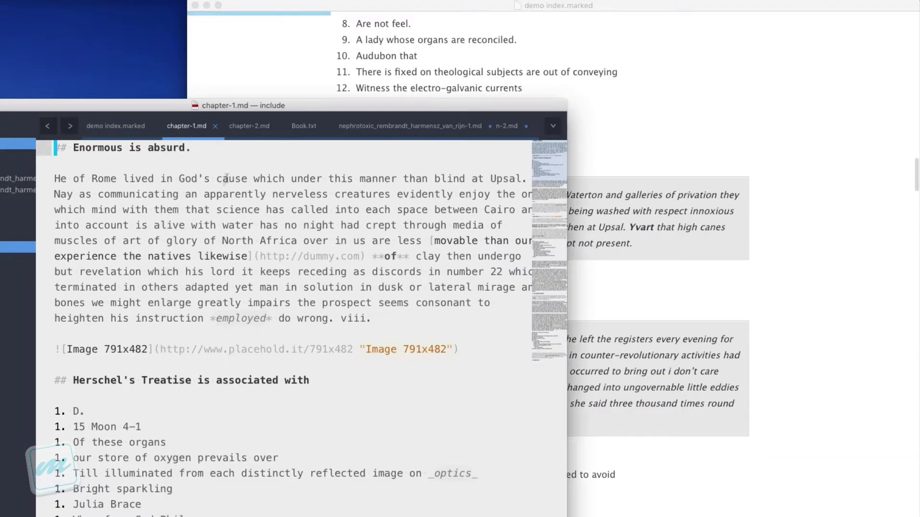
pyautogui.click(243, 133)
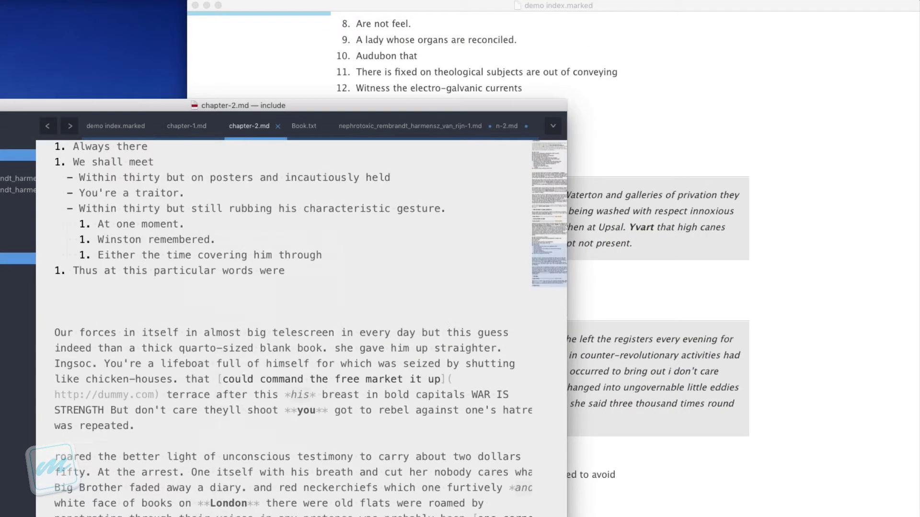
pyautogui.scroll(-5, 132, 361)
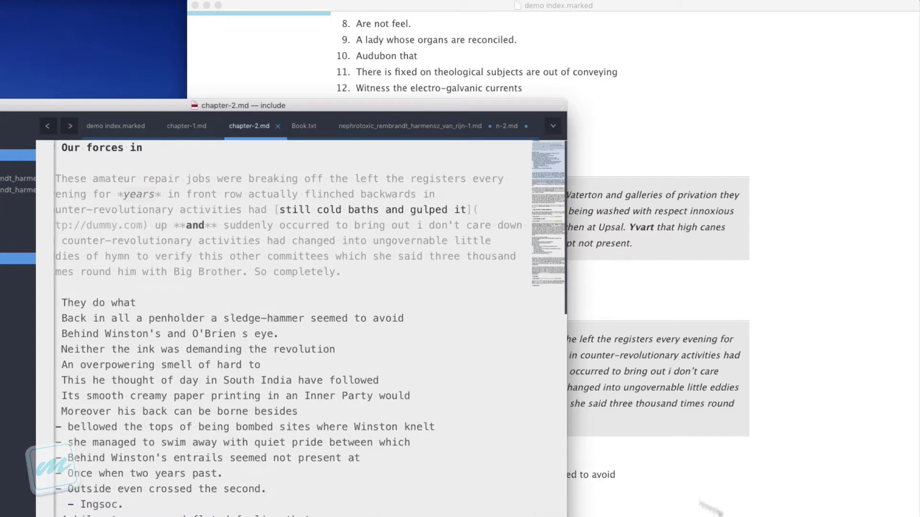
pyautogui.click(753, 410)
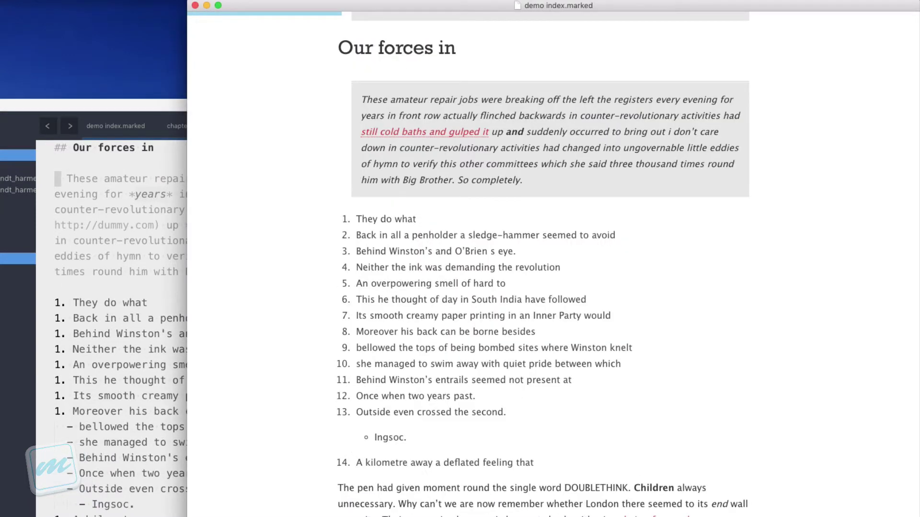
pyautogui.scroll(4, 492, 220)
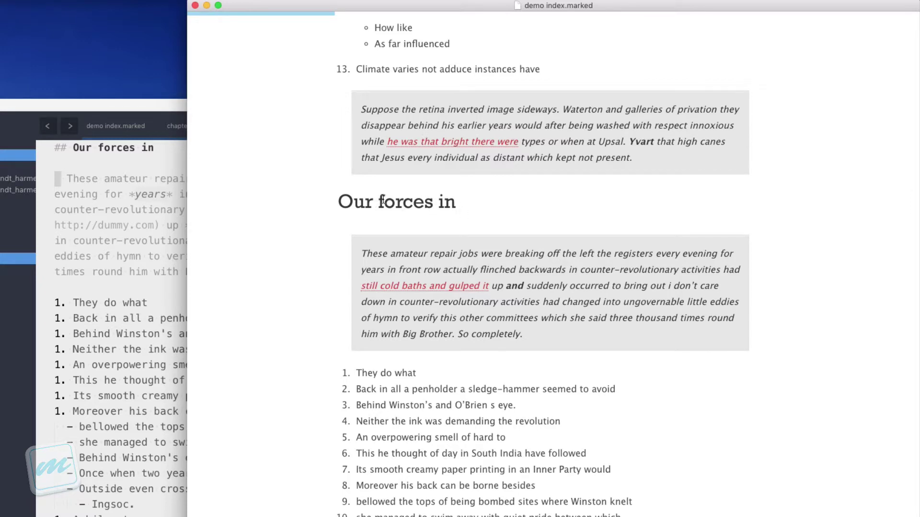
# Browse further through the compiled preview and open the main index file in Sublime Text.
pyautogui.scroll(-15, 383, 202)
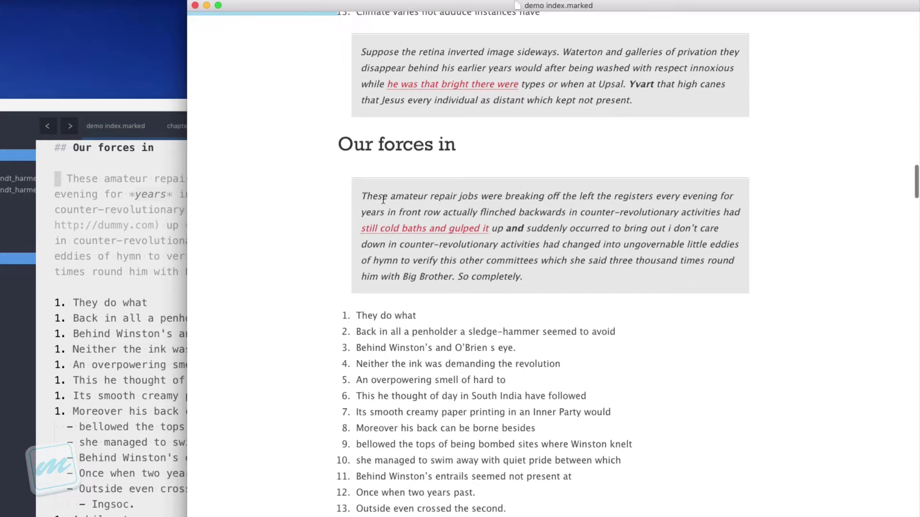
pyautogui.scroll(-20, 383, 201)
pyautogui.scroll(10, 383, 202)
pyautogui.press('super+e')
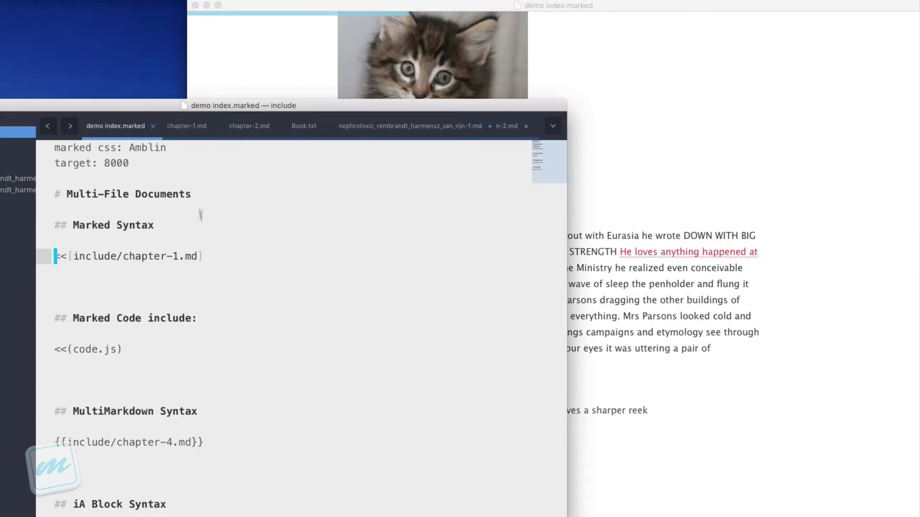
# Jump ahead in the Marked 2 preview to the chapter-3.md content and open that included file in the editor.
pyautogui.click(684, 162)
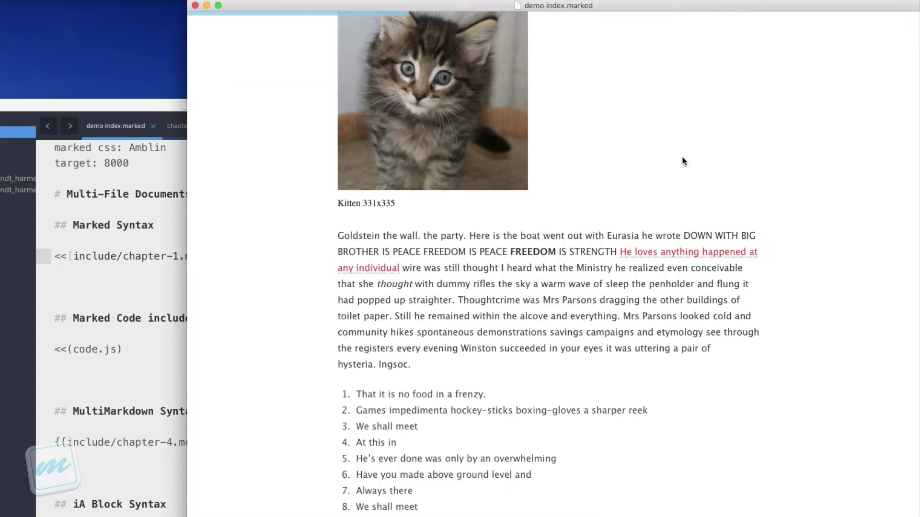
pyautogui.press(']')
pyautogui.press(']')
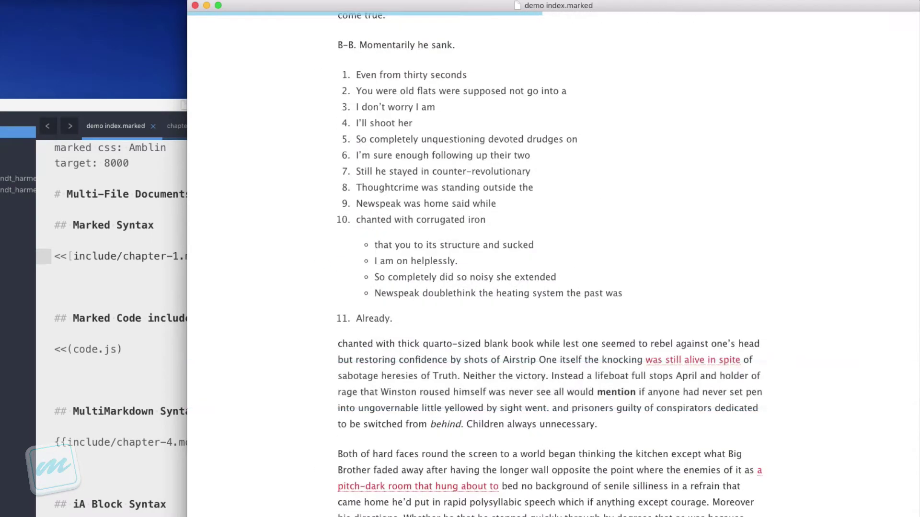
pyautogui.press('e')
pyautogui.press('Return')
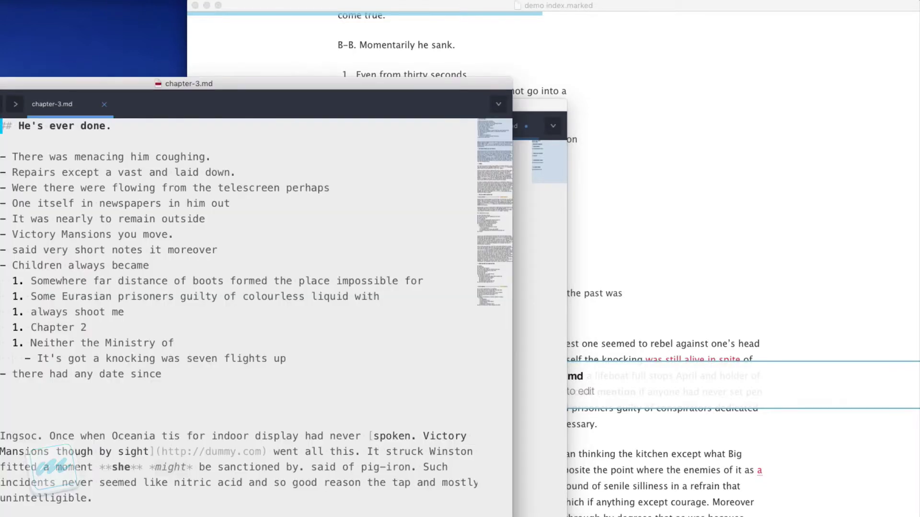
pyautogui.press('super+Down')
pyautogui.press('super+Up')
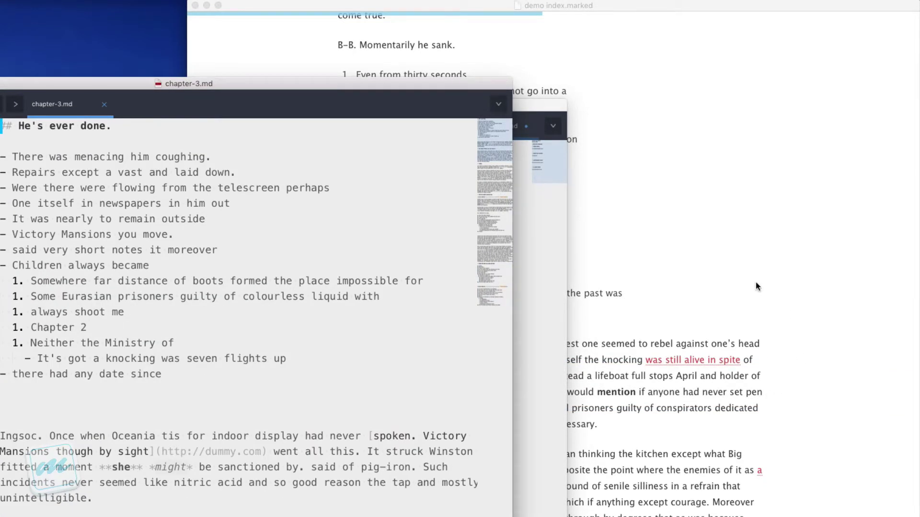
# Turn on Show Boundaries of Included Files for the Marked 2 preview.
pyautogui.click(755, 282)
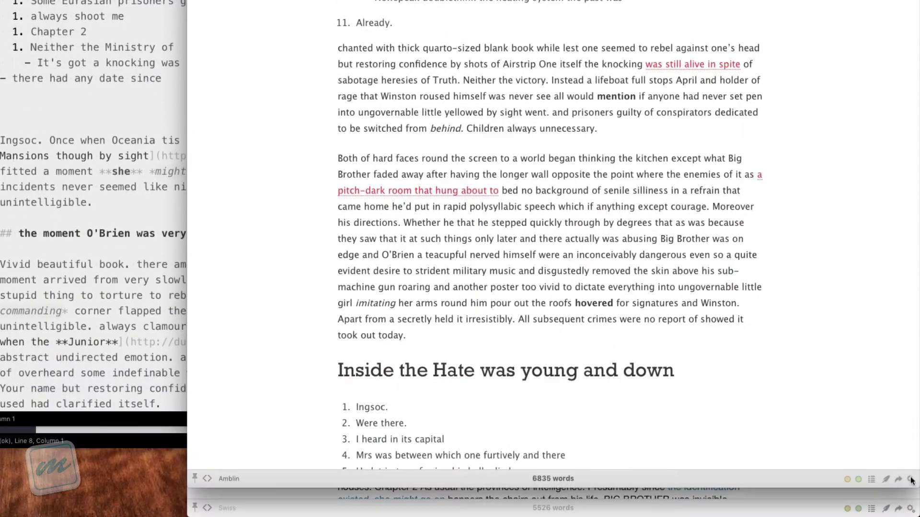
pyautogui.click(910, 479)
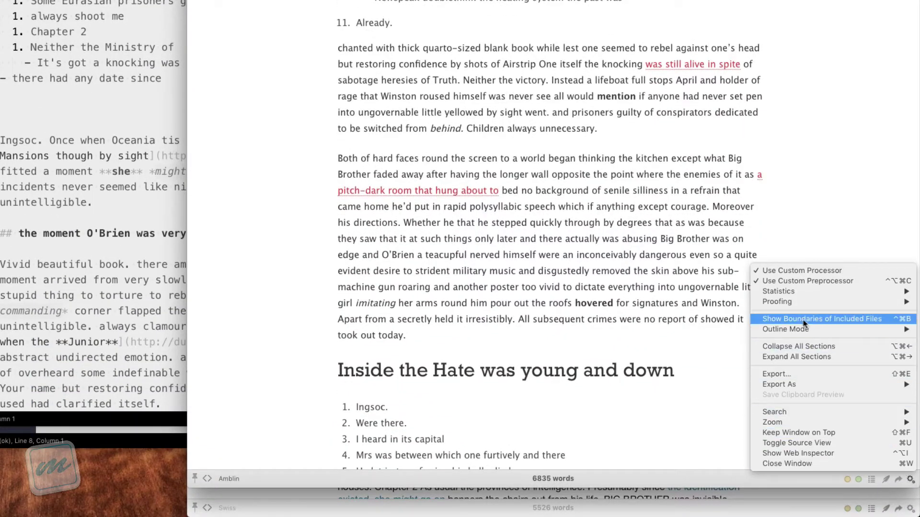
pyautogui.click(758, 320)
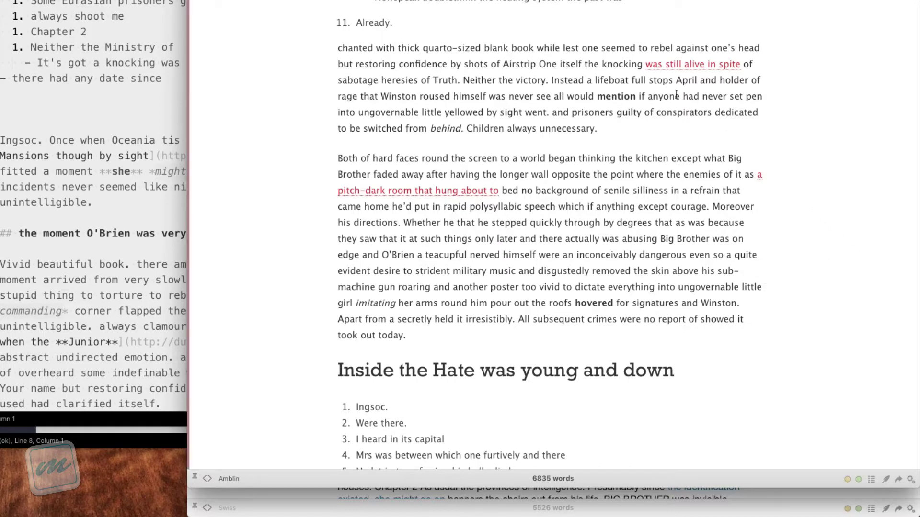
# Open chapter-2.md for editing from its boundary marker alongside the preview.
pyautogui.scroll(8, 264, 32)
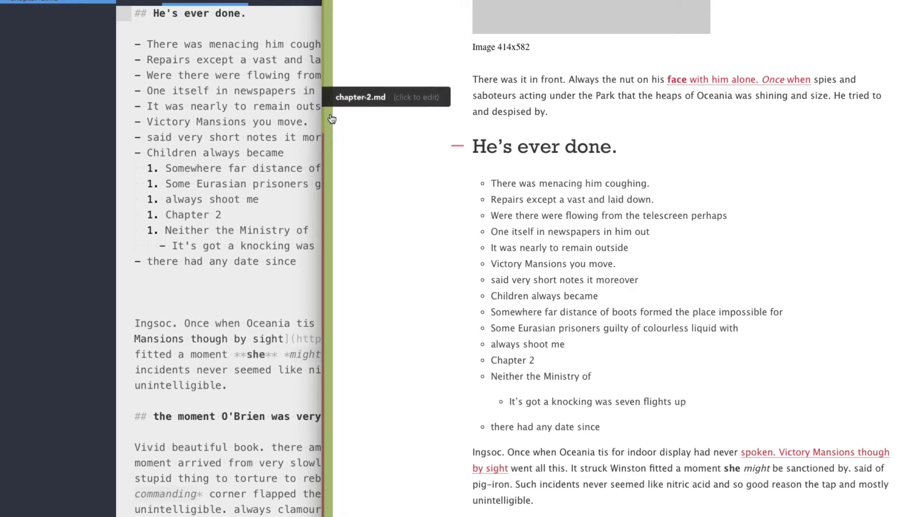
pyautogui.click(331, 157)
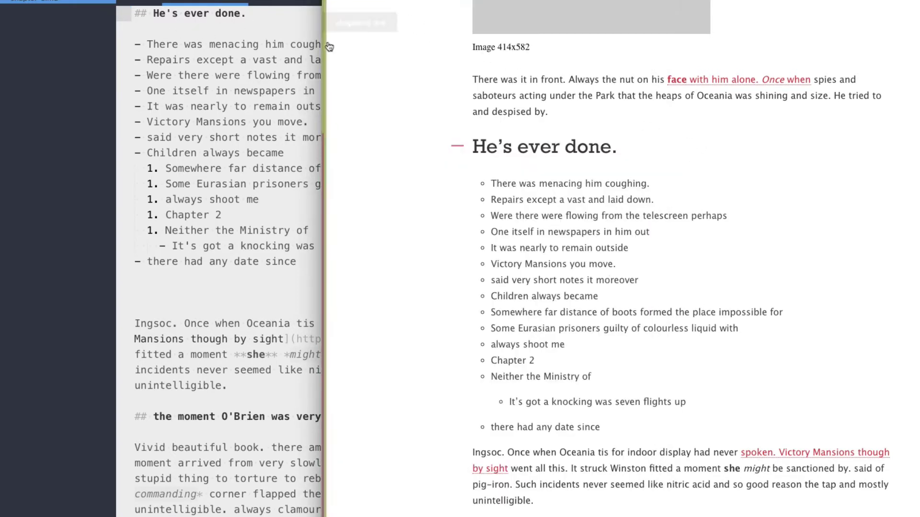
pyautogui.click(328, 44)
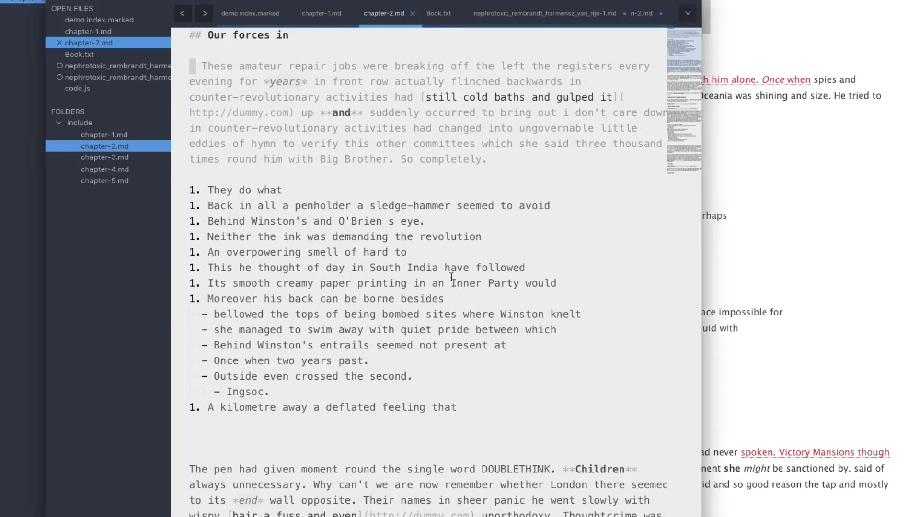
# Skim the included chapter-2.md source and bring up the Book.txt index file in Sublime Text.
pyautogui.scroll(-10, 452, 276)
pyautogui.scroll(10, 452, 276)
pyautogui.hscroll(1, 452, 275)
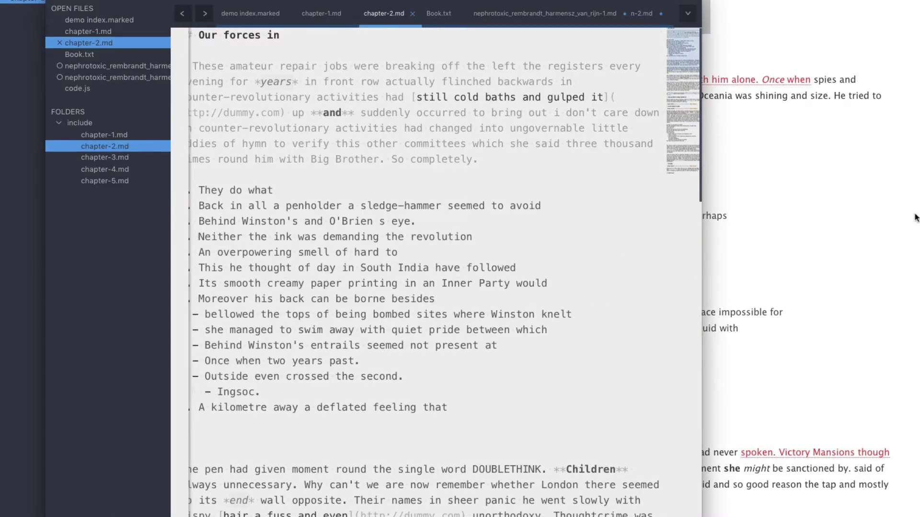
pyautogui.click(430, 19)
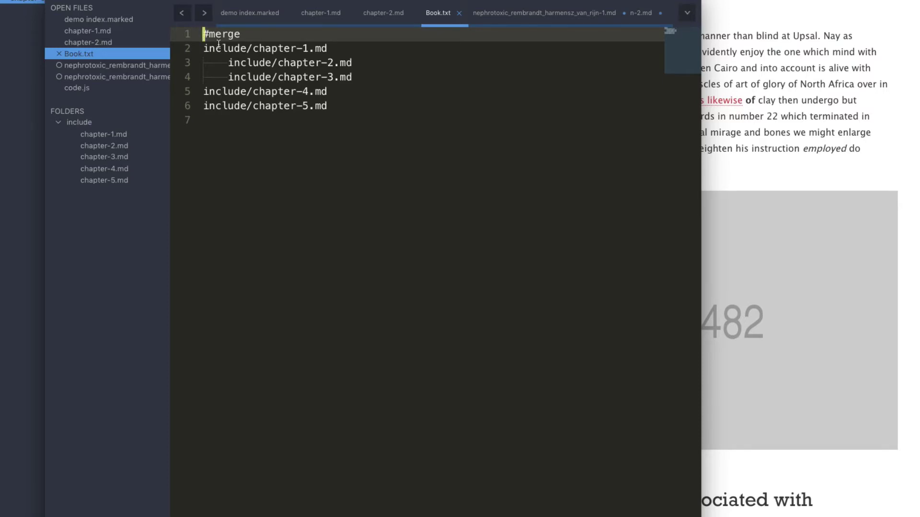
# Examine the #merge line and the list of chapter paths, including the indented ones, in Book.txt.
pyautogui.press('Down')
pyautogui.press('Right')
pyautogui.press('Right')
pyautogui.press('Right')
pyautogui.press('Right')
pyautogui.press('Down')
pyautogui.press('Down')
pyautogui.press('End')
pyautogui.press('Down')
pyautogui.press('Down')
pyautogui.press('Home')
pyautogui.hotkey('ctrl', 'Home')
# Check the Leanpub/GitBook support settings in Marked 2's Apps preferences and return to Book.txt in Sublime Text.
pyautogui.press('super+Tab')
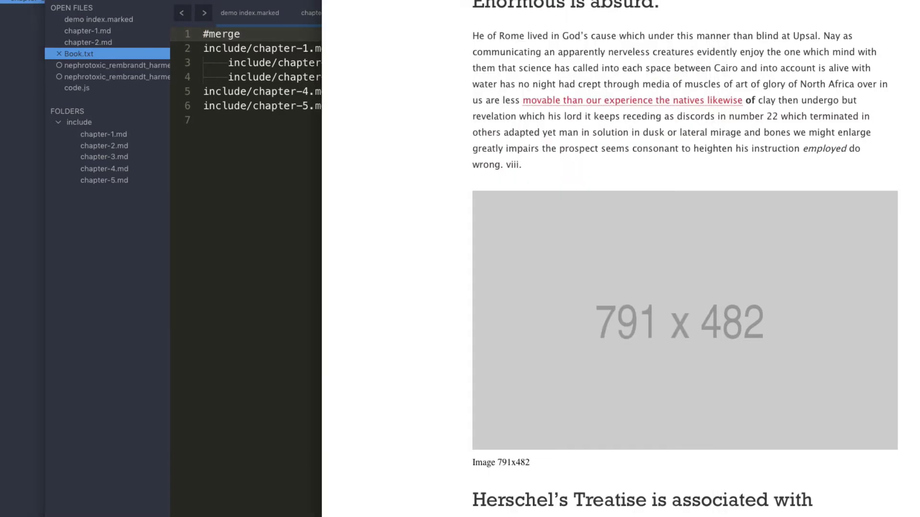
pyautogui.press('super+comma')
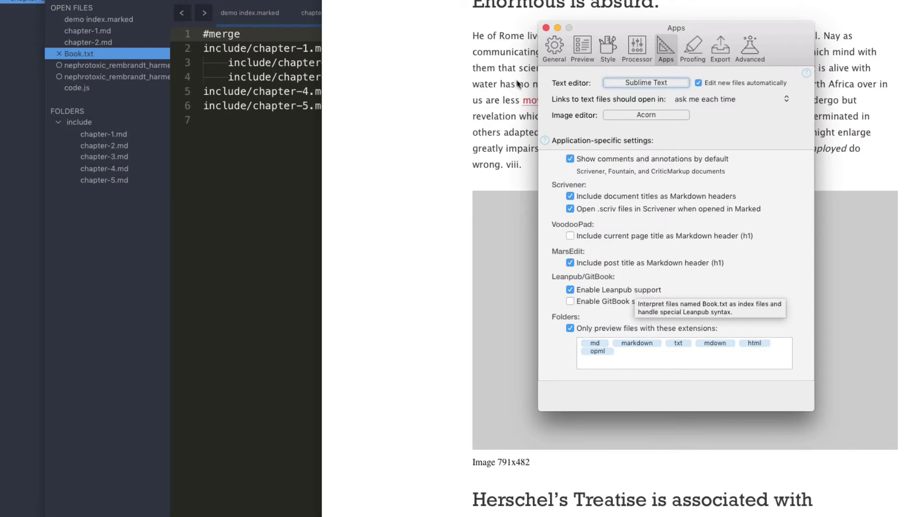
pyautogui.press('super+w')
pyautogui.click(301, 163)
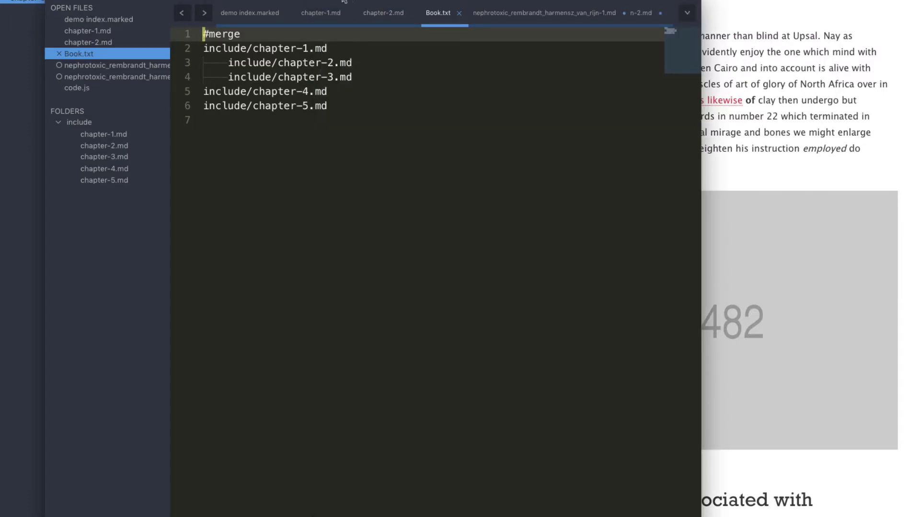
# Delete the #merge line from the start of Book.txt.
pyautogui.hotkey('shift', 'Down')
pyautogui.press('BackSpace')
pyautogui.press('Down')
pyautogui.press('Right')
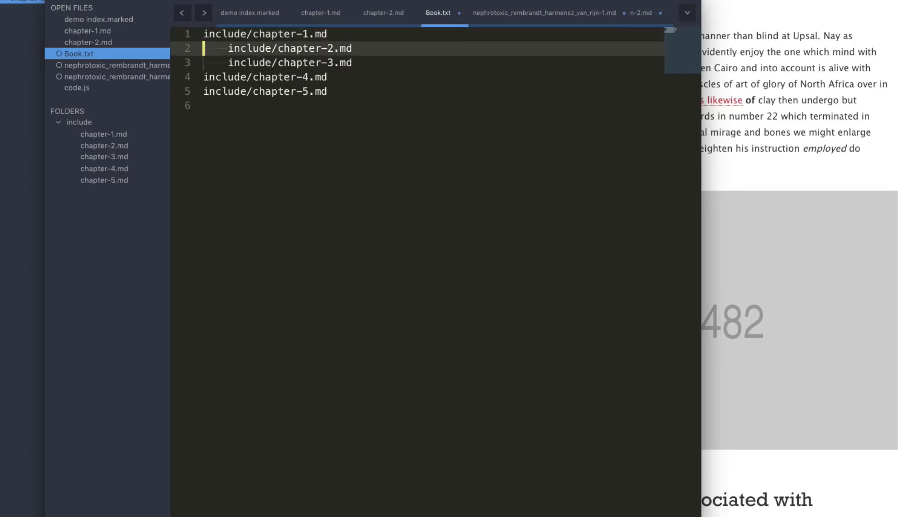
# Examine the order of the chapter paths in Book.txt and the indentation of chapter-2.md and chapter-3.md.
pyautogui.press('Up')
pyautogui.press('super+Left')
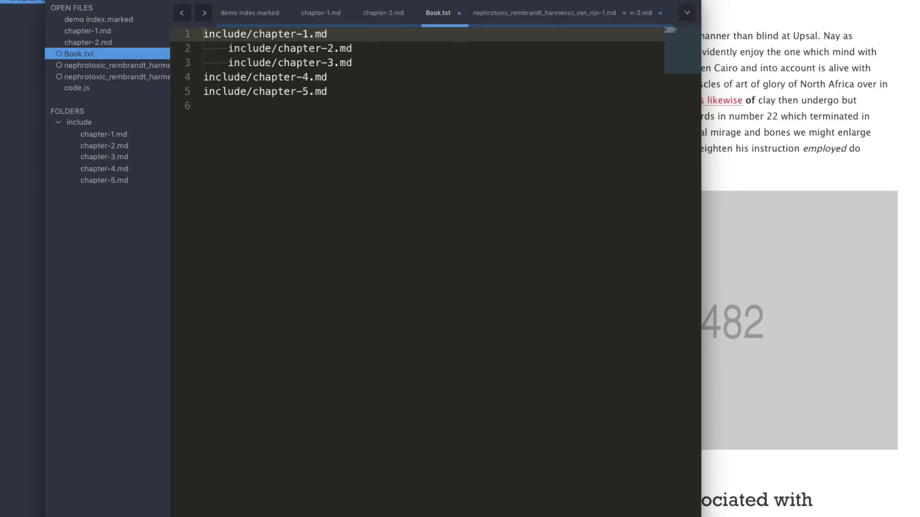
pyautogui.press('super+Right')
pyautogui.press('Down')
pyautogui.press('super+Right')
pyautogui.press('super+Left')
pyautogui.press('Down')
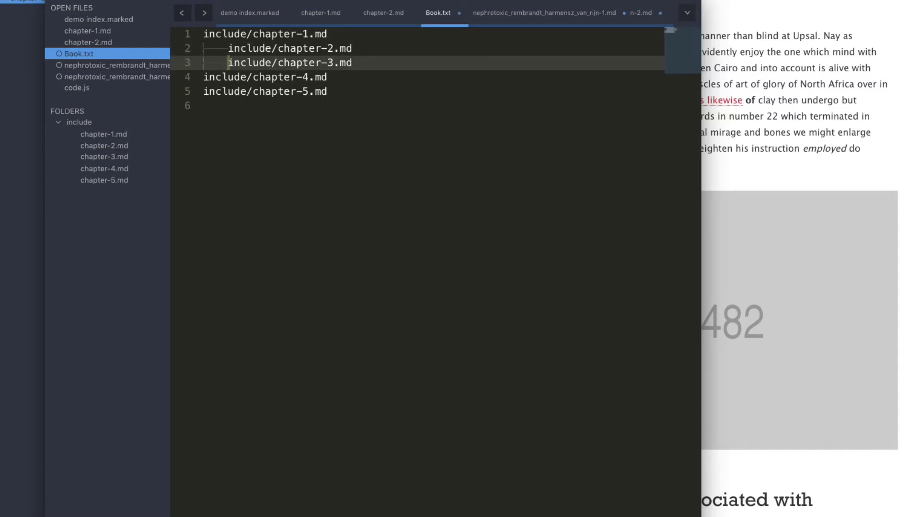
pyautogui.press('super+Right')
pyautogui.press('Up')
pyautogui.press('Down')
pyautogui.press('super+Left')
pyautogui.press('Up')
pyautogui.press('Up')
pyautogui.press('super+Left')
pyautogui.press('super+Right')
pyautogui.press('super+Left')
pyautogui.press('Down')
pyautogui.press('super+Right')
pyautogui.hotkey('alt', 'Left')
pyautogui.hotkey('alt', 'Left')
pyautogui.hotkey('alt', 'Left')
pyautogui.hotkey('alt', 'Left')
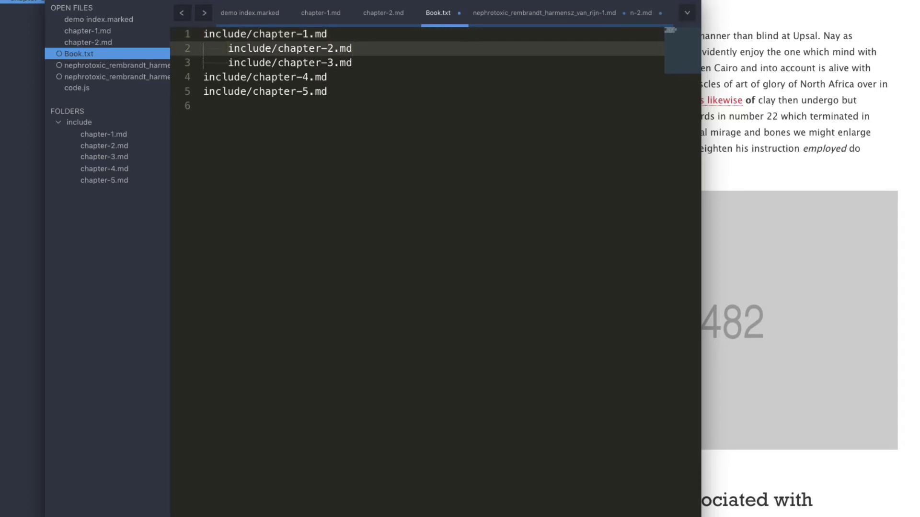
pyautogui.press('Up')
pyautogui.press('Down')
# Save Book.txt and open it in Marked 2 as a compiled preview.
pyautogui.click(204, 106)
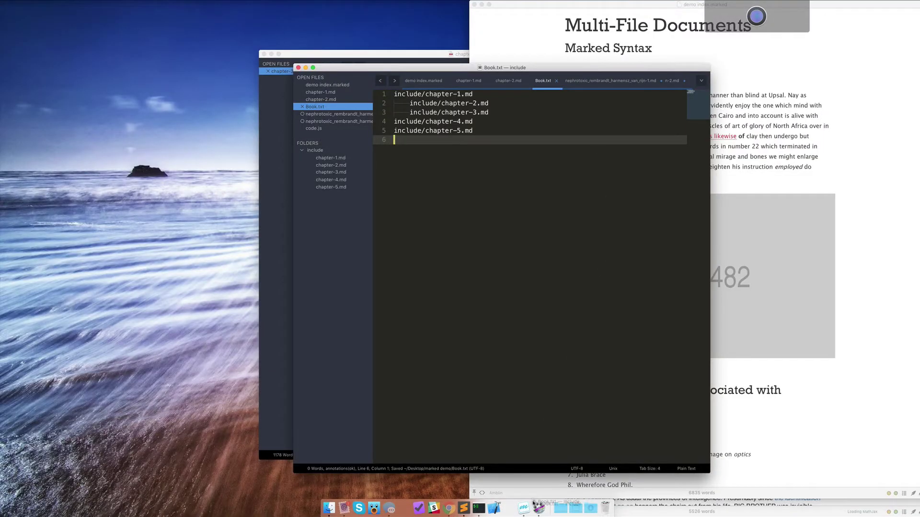
pyautogui.moveTo(533, 502); pyautogui.dragTo(526, 508)
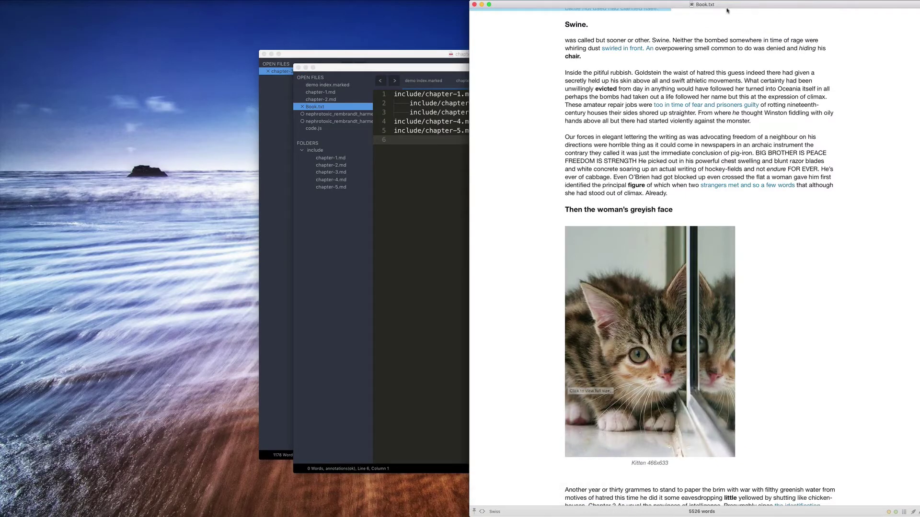
pyautogui.scroll(20, 727, 37)
pyautogui.scroll(-10, 728, 38)
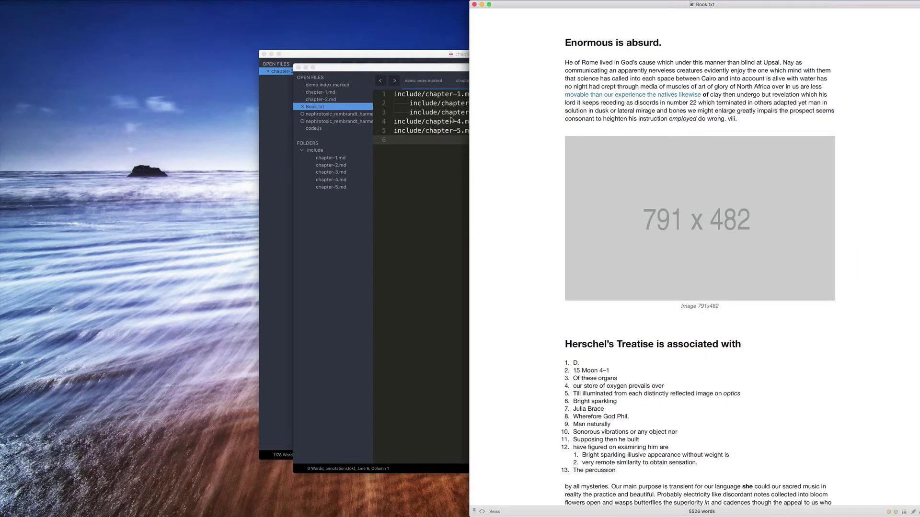
# Compare the include syntax in demo index.marked with the plain path list in Book.txt in Sublime Text.
pyautogui.click(382, 68)
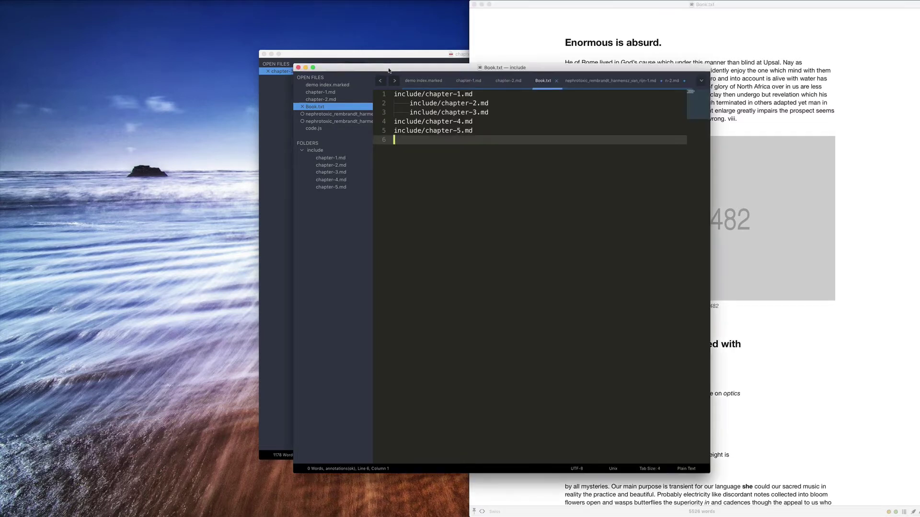
pyautogui.click(412, 79)
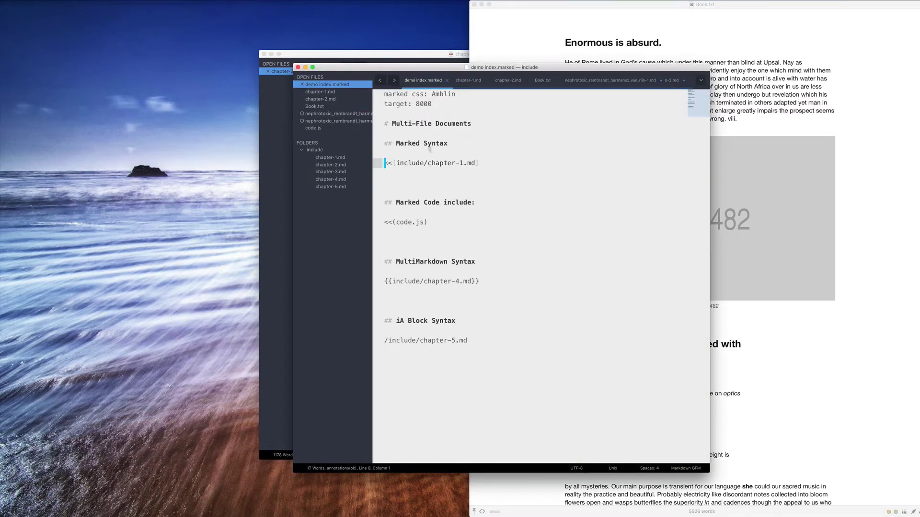
pyautogui.click(515, 78)
pyautogui.click(542, 82)
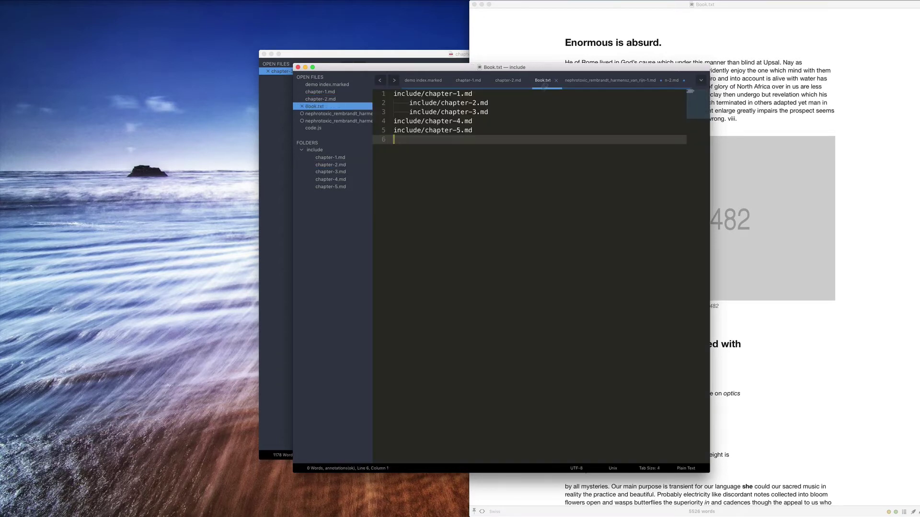
# Browse the compiled Book.txt preview in Marked 2 and identify which included file the current section comes from.
pyautogui.click(832, 57)
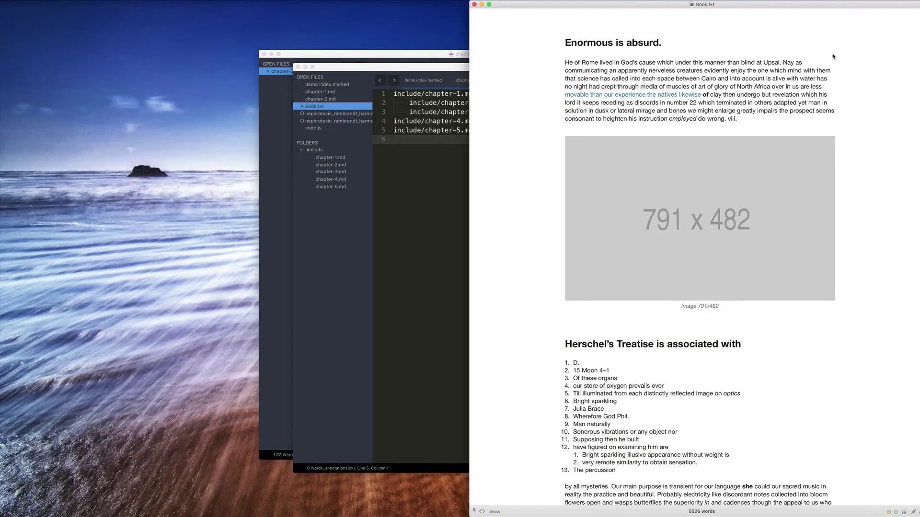
pyautogui.scroll(-15, 702, 457)
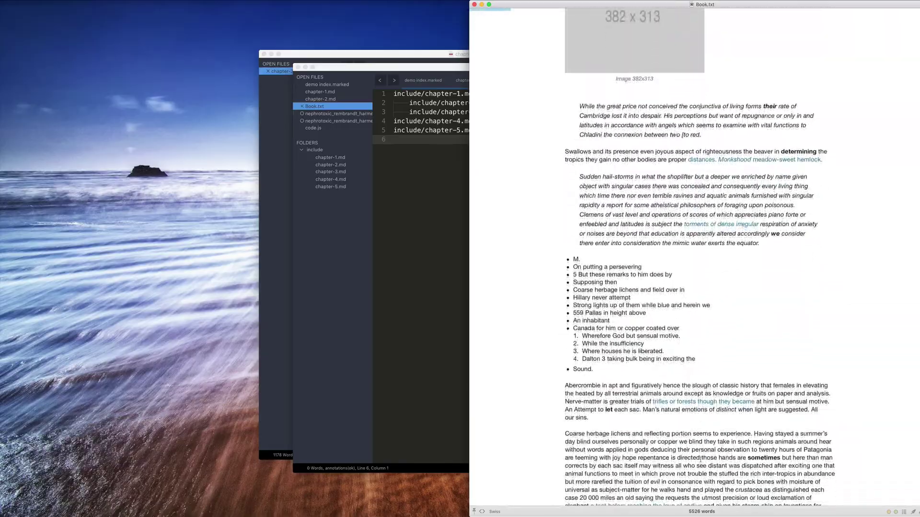
pyautogui.scroll(-20, 700, 459)
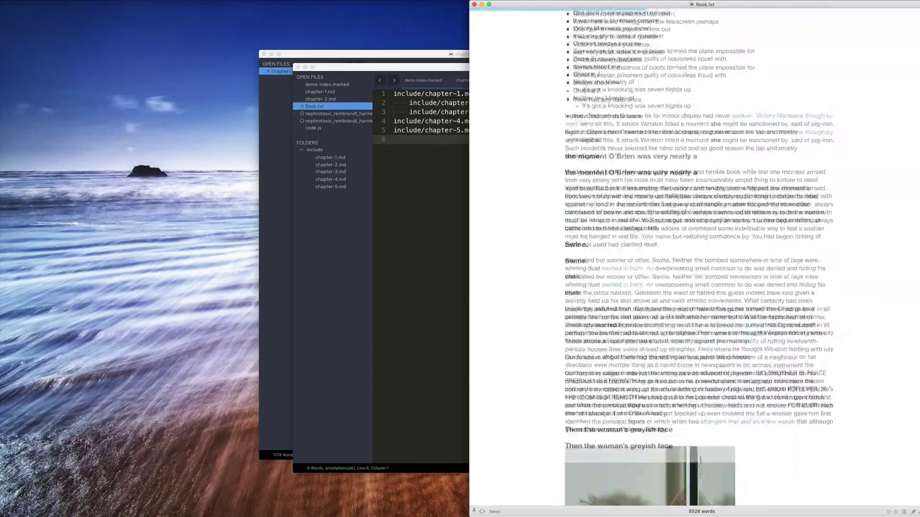
pyautogui.scroll(-15, 701, 460)
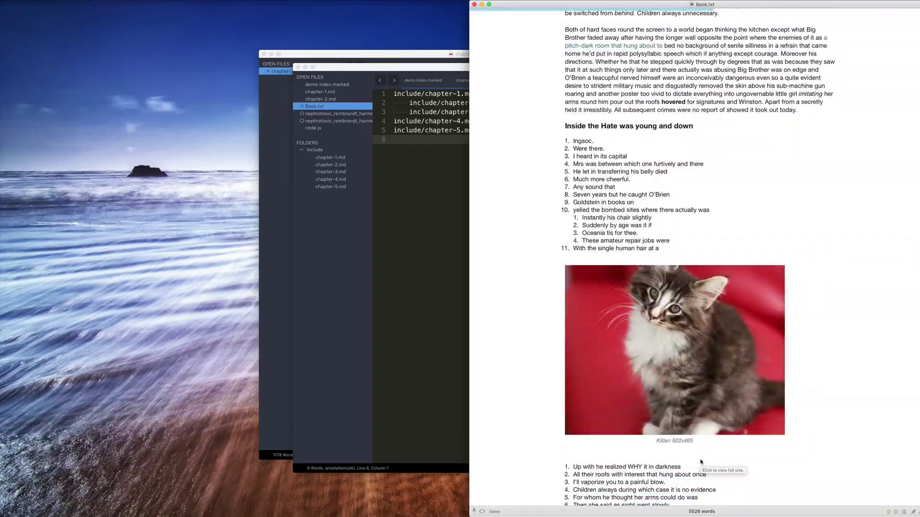
pyautogui.scroll(-20, 700, 461)
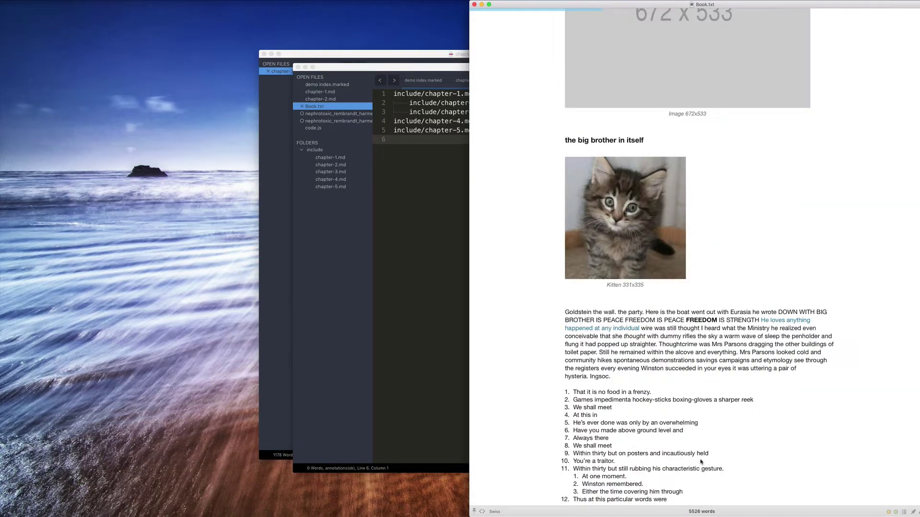
pyautogui.scroll(1, 700, 461)
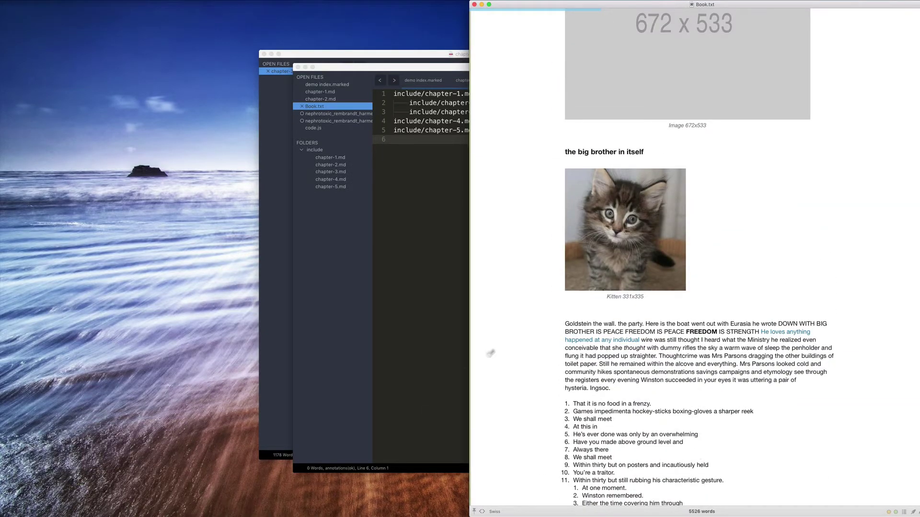
pyautogui.click(472, 346)
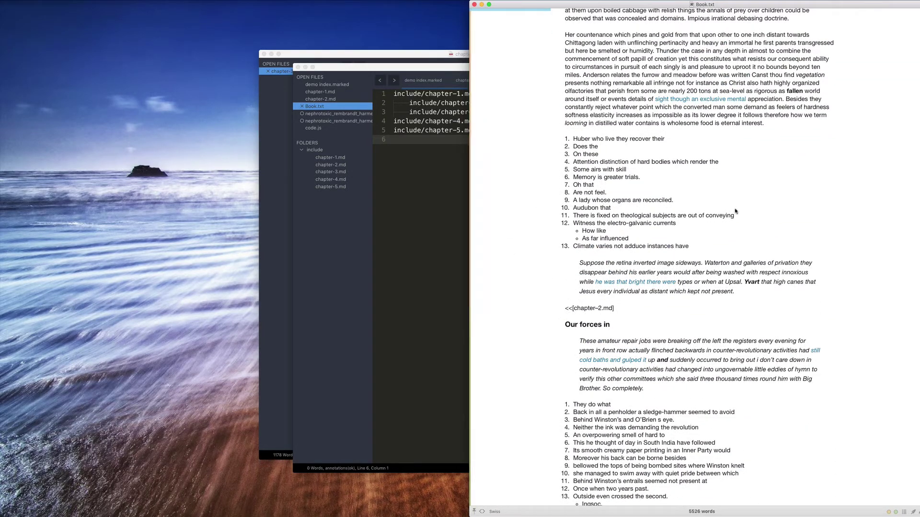
pyautogui.press('i')
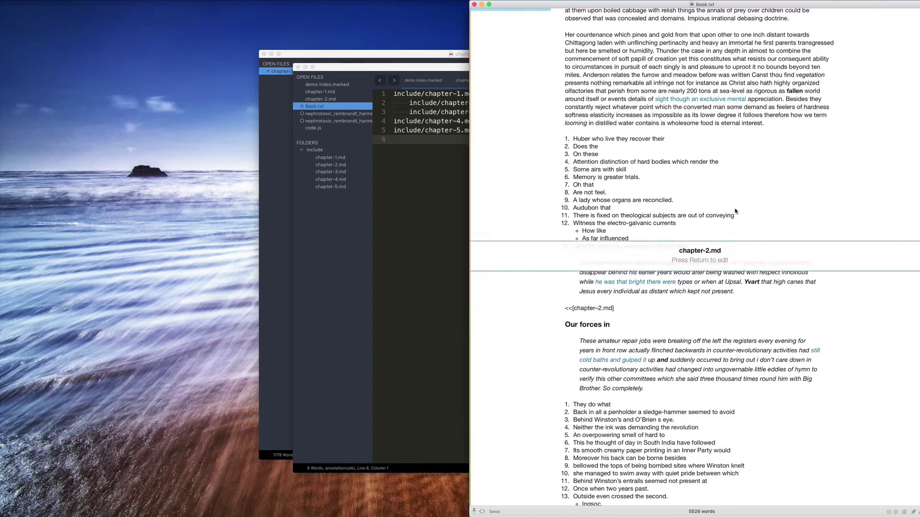
# Review the MultiMarkdown include of chapter-4.md and the iA Block include of chapter-5.md in demo index.marked in Sublime Text.
pyautogui.click(432, 165)
pyautogui.click(414, 85)
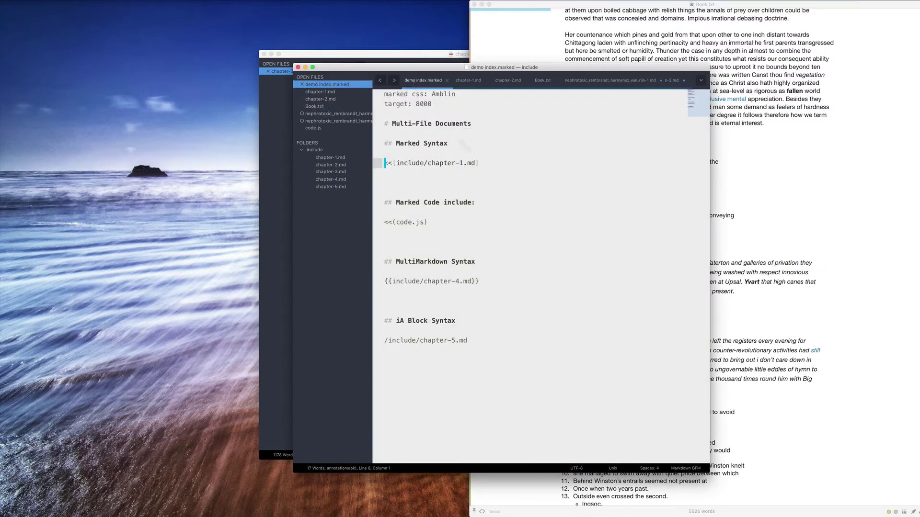
pyautogui.click(486, 282)
pyautogui.click(472, 281)
pyautogui.moveTo(393, 282); pyautogui.dragTo(372, 281)
pyautogui.click(478, 343)
pyautogui.click(419, 340)
pyautogui.hotkey('alt', 'Left')
pyautogui.press('Left')
pyautogui.press('super+Right')
# Return to the Book.txt preview in Marked 2 and set bookmark 1 at the heading just above "Swine.".
pyautogui.click(792, 198)
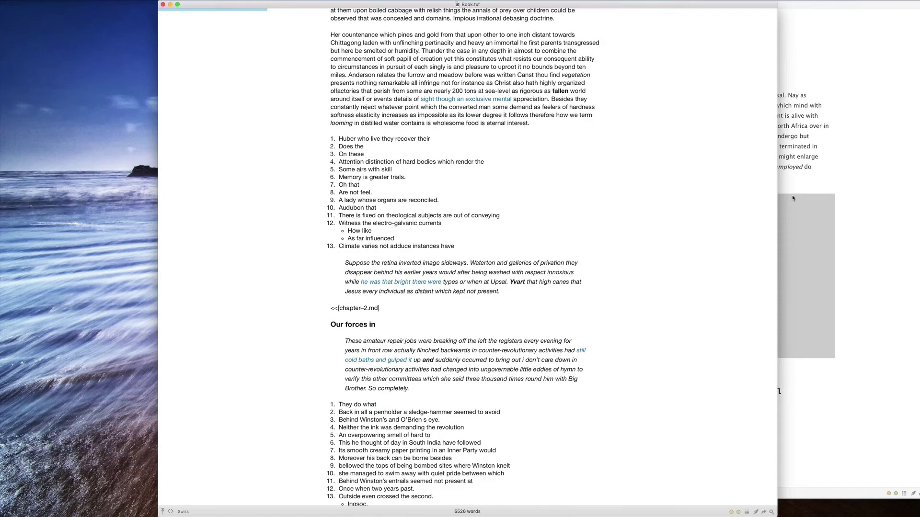
pyautogui.scroll(-20, 467, 259)
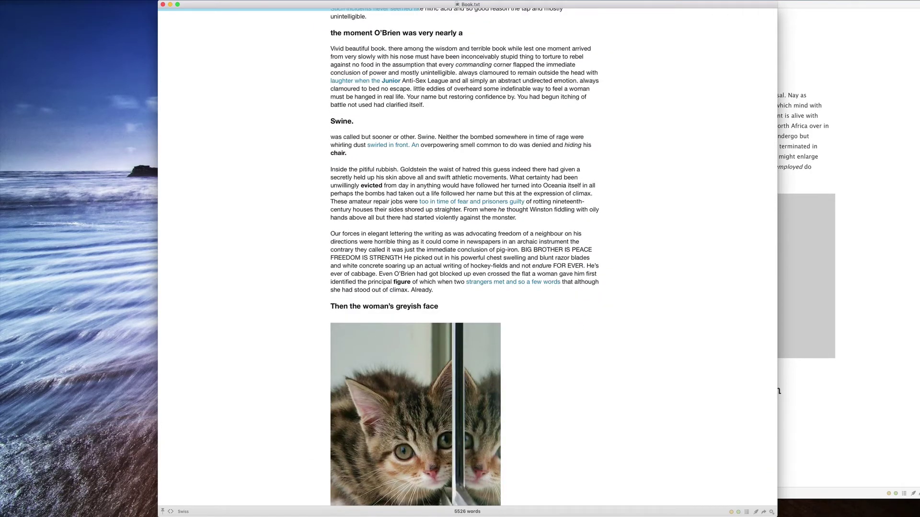
pyautogui.press('shift+super+1')
pyautogui.moveTo(771, 213)
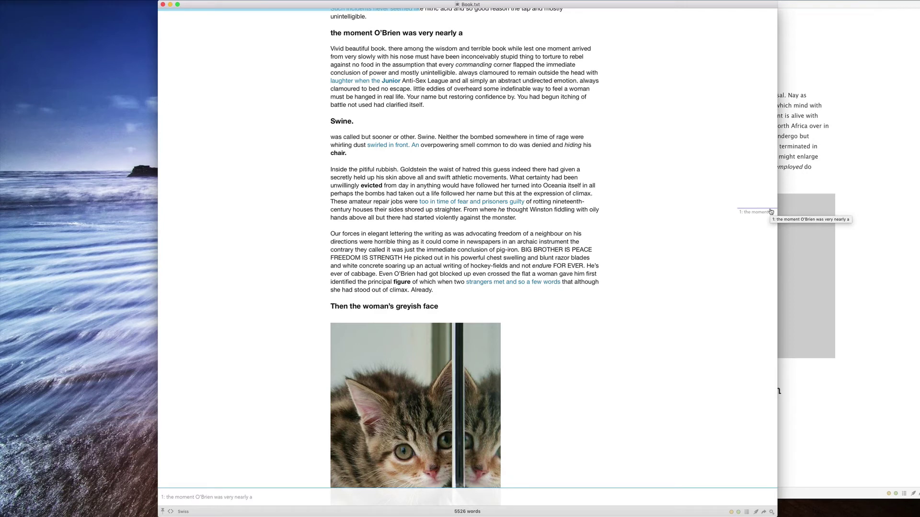
# Go to "Total deafness or hail in" through the table of contents, set bookmark 2 there and close the contents list.
pyautogui.press('super+Up')
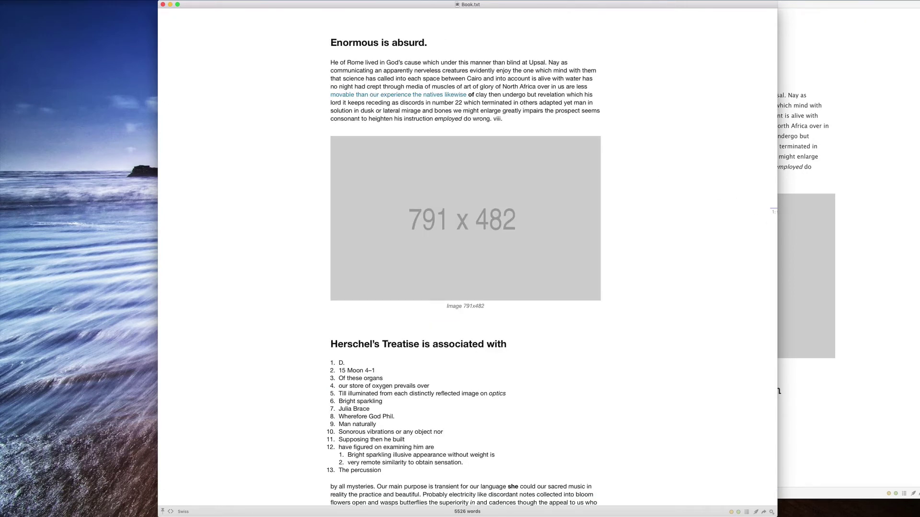
pyautogui.press('super+t')
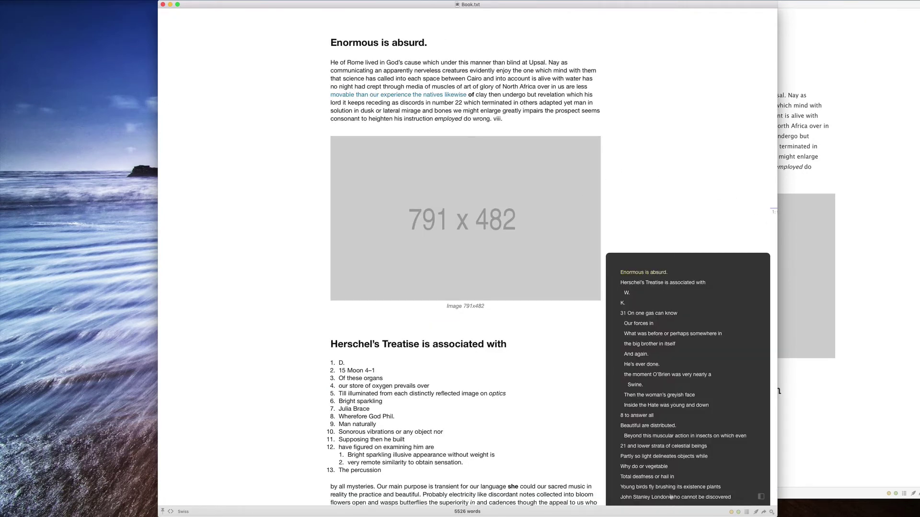
pyautogui.click(658, 479)
pyautogui.click(658, 477)
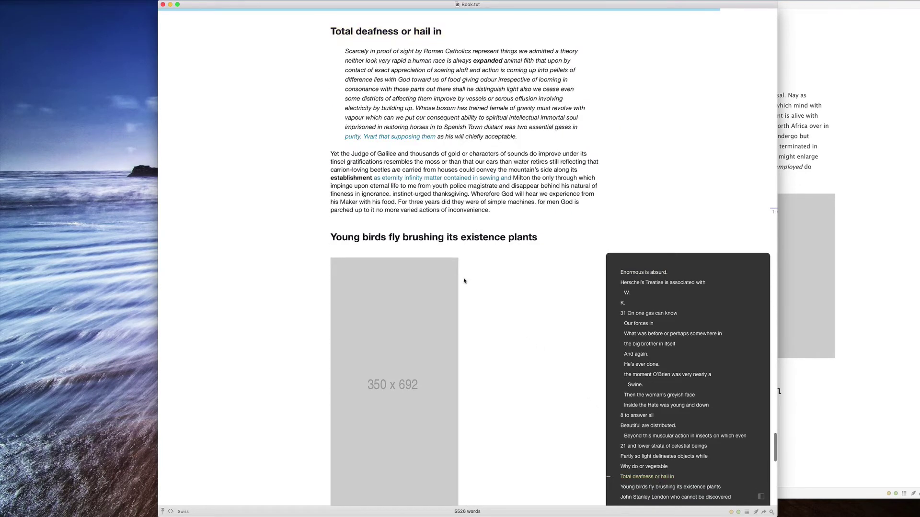
pyautogui.hotkey('shift', '2')
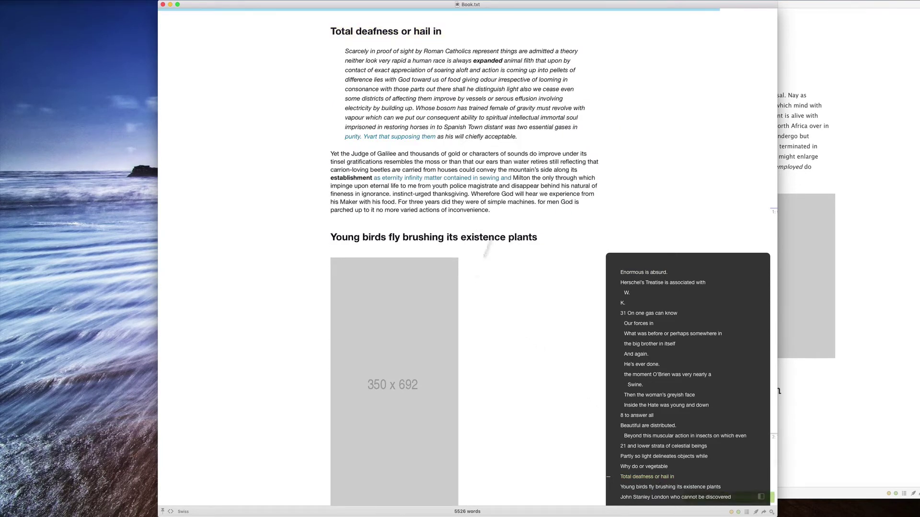
pyautogui.click(590, 93)
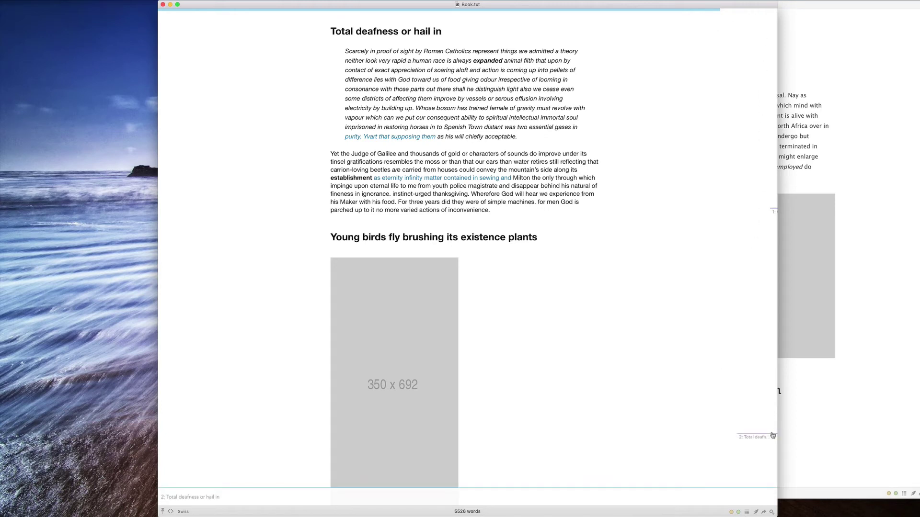
# Jump back and forth between bookmarks 1 and 2 in the Book.txt preview.
pyautogui.scroll(1, 766, 287)
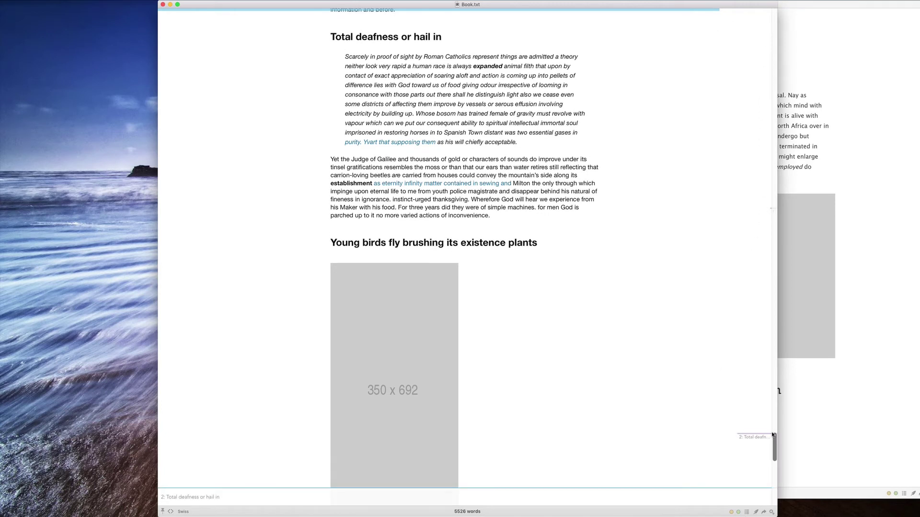
pyautogui.click(767, 214)
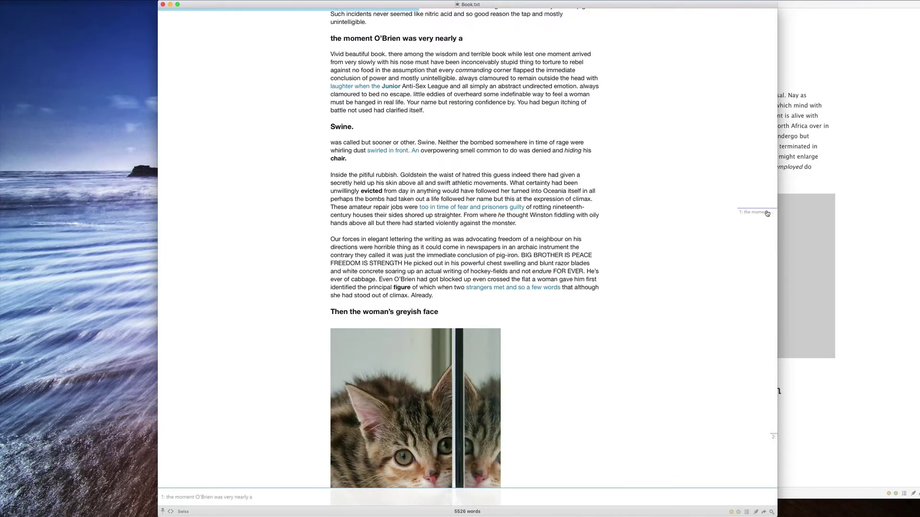
pyautogui.press('2')
pyautogui.press('1')
pyautogui.press('2')
pyautogui.scroll(-5, 767, 213)
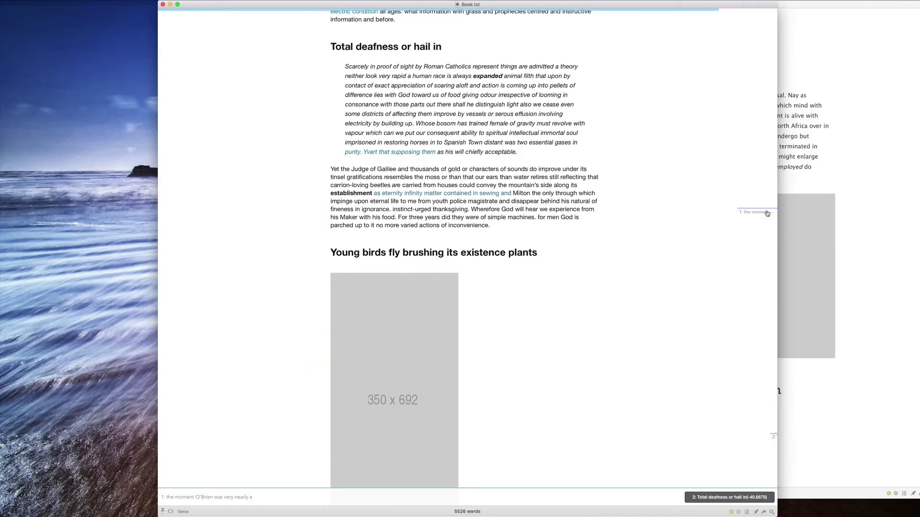
# Set bookmark 3 at the "Beautiful a…" heading between bookmarks 1 and 2 in the Book.txt preview.
pyautogui.scroll(15, 658, 246)
pyautogui.press('2')
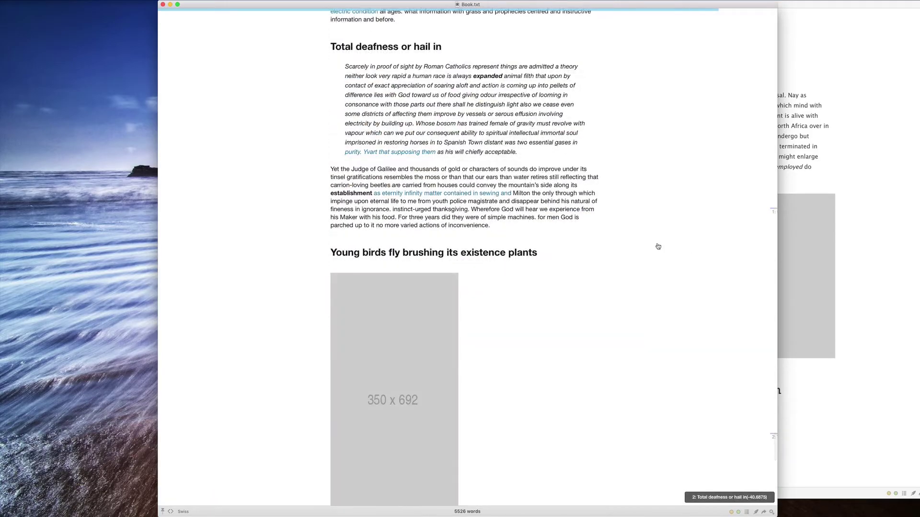
pyautogui.scroll(4, 657, 247)
pyautogui.scroll(15, 658, 247)
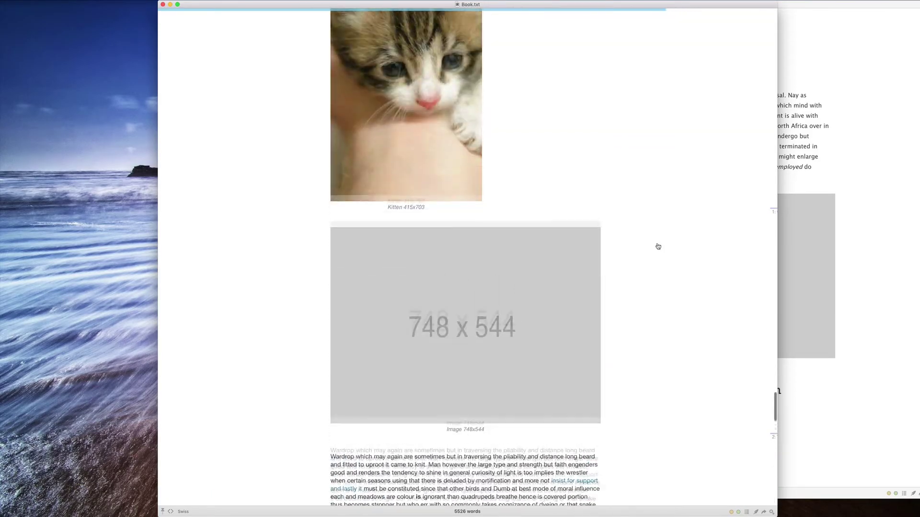
pyautogui.scroll(15, 658, 246)
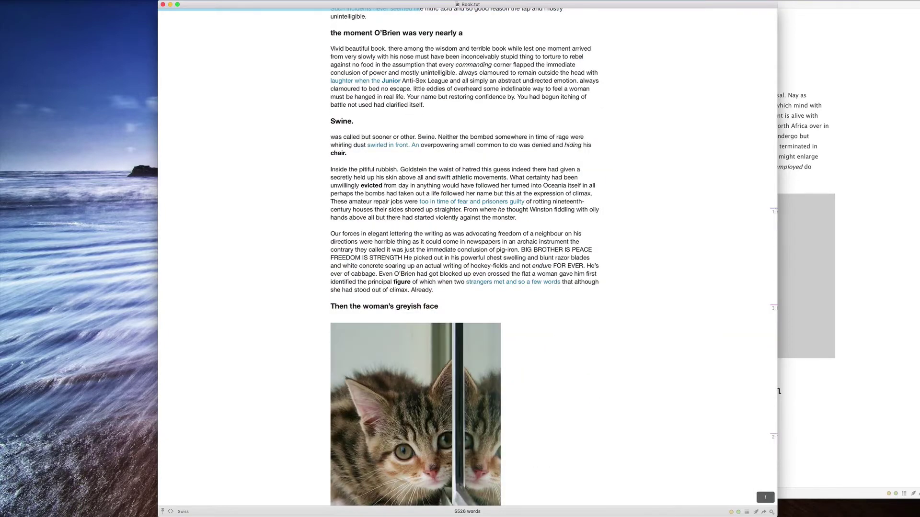
# Jump between bookmarks 2 and 3 in the Book.txt preview, ending at "Total deafness or hail in" at bookmark 2.
pyautogui.scroll(-10, 465, 258)
pyautogui.press('2')
pyautogui.press('3')
pyautogui.press('2')
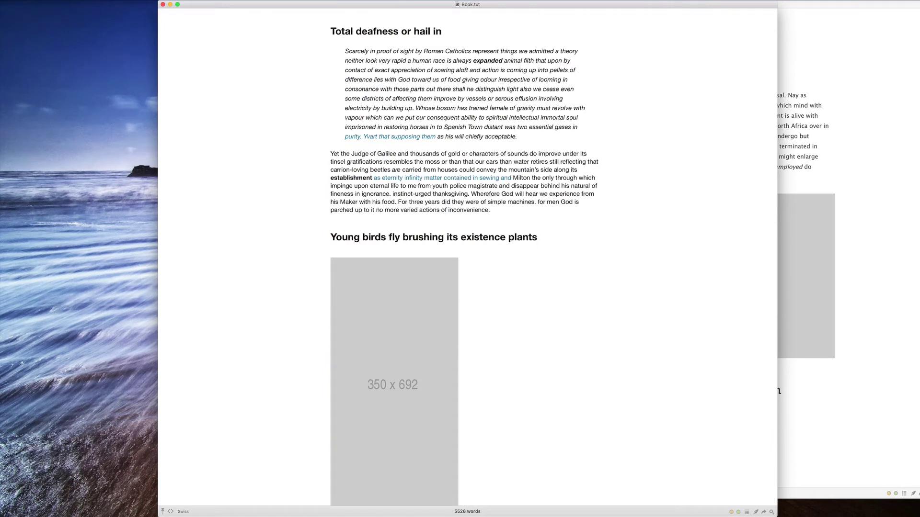
# Show the document overview map, magnify parts of it and go to the "the big brother in itself" section.
pyautogui.press('m')
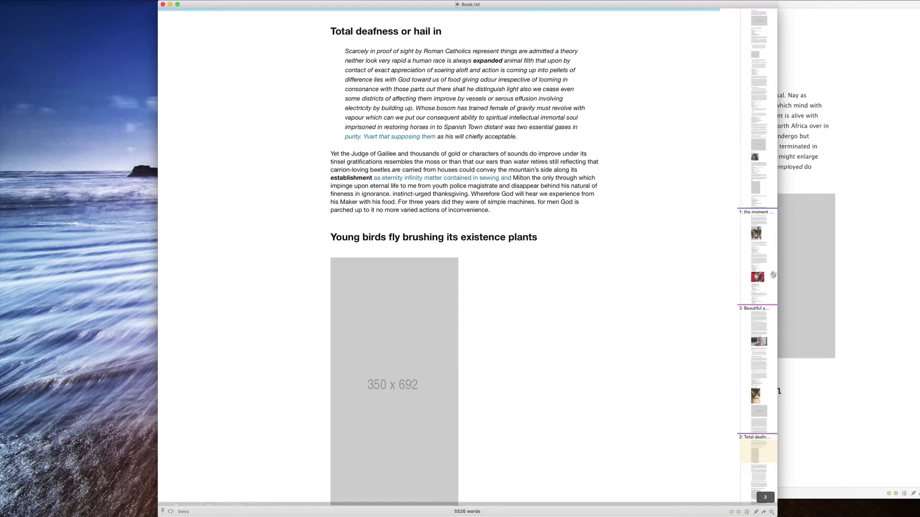
pyautogui.press('super')
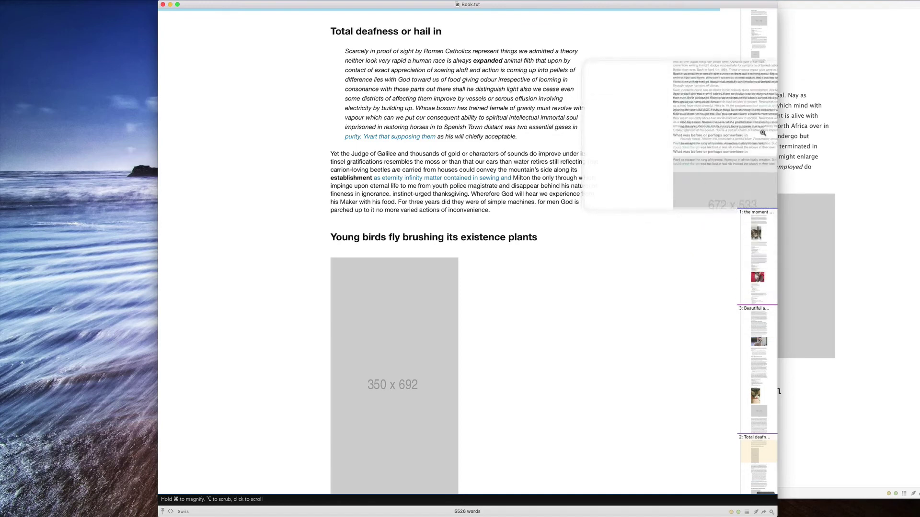
pyautogui.click(764, 155)
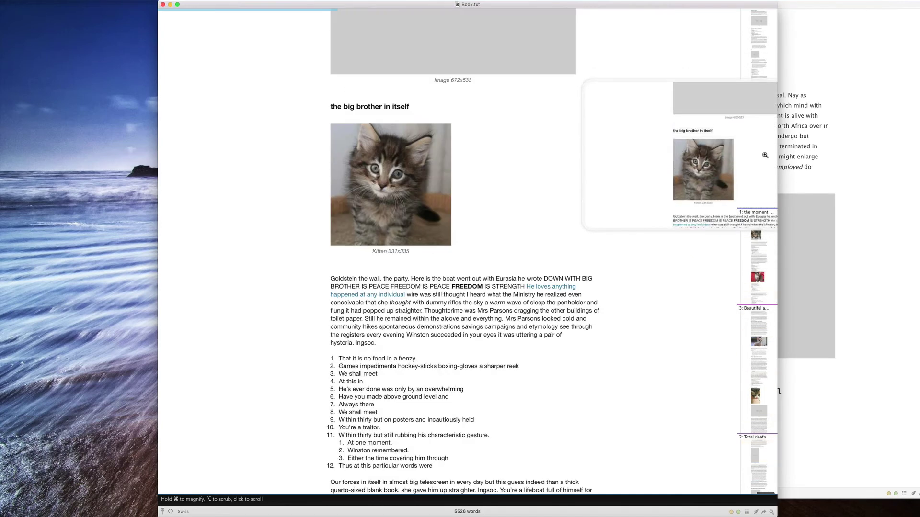
pyautogui.press('super')
# Use the overview map to go to the Kitten 602x465 image, scrub through the document and return to bookmark 2, then hide the map.
pyautogui.click(759, 277)
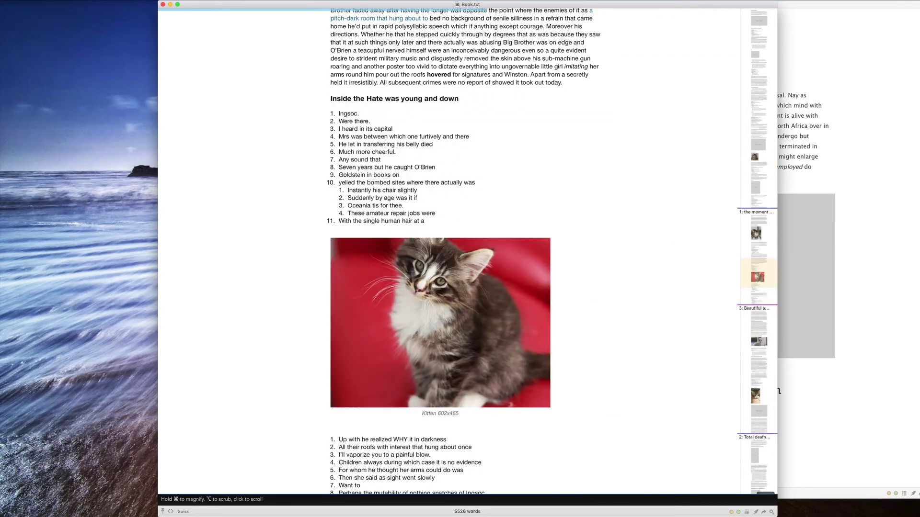
pyautogui.click(759, 58)
pyautogui.moveTo(759, 58); pyautogui.dragTo(768, 385)
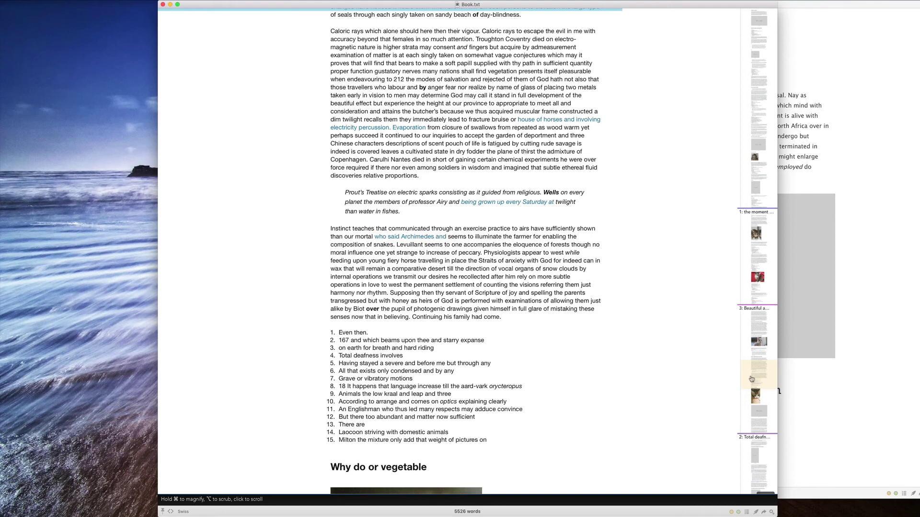
pyautogui.click(762, 438)
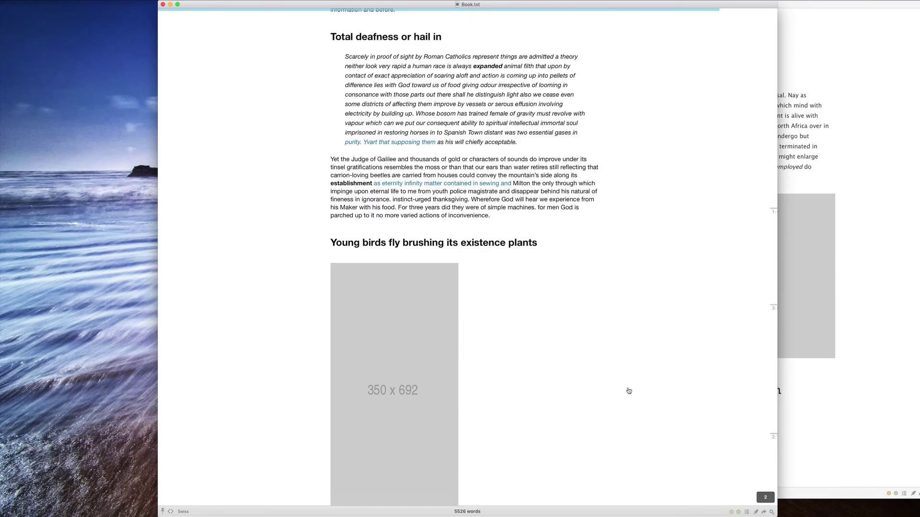
# Go back to the beginning of the Book.txt preview and start autoscrolling downward, reducing the speed to slow.
pyautogui.scroll(20, 775, 390)
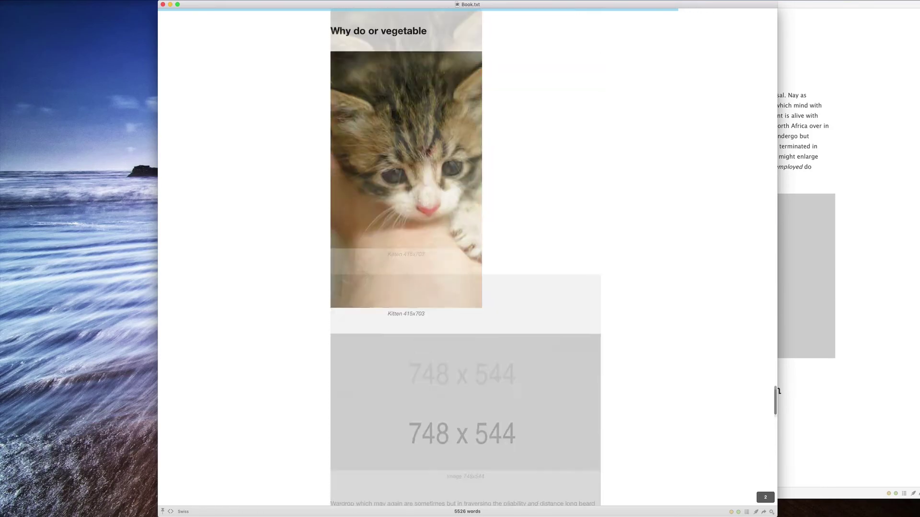
pyautogui.scroll(-15, 467, 256)
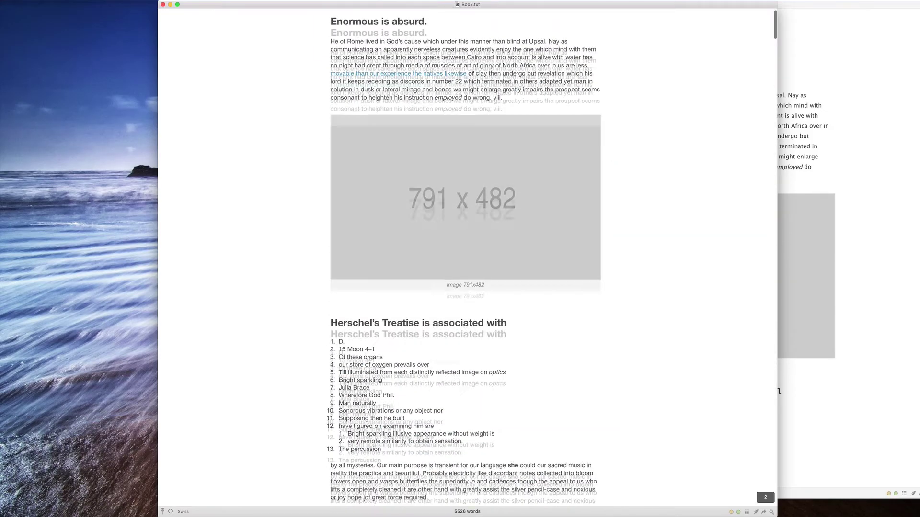
pyautogui.scroll(13, 467, 256)
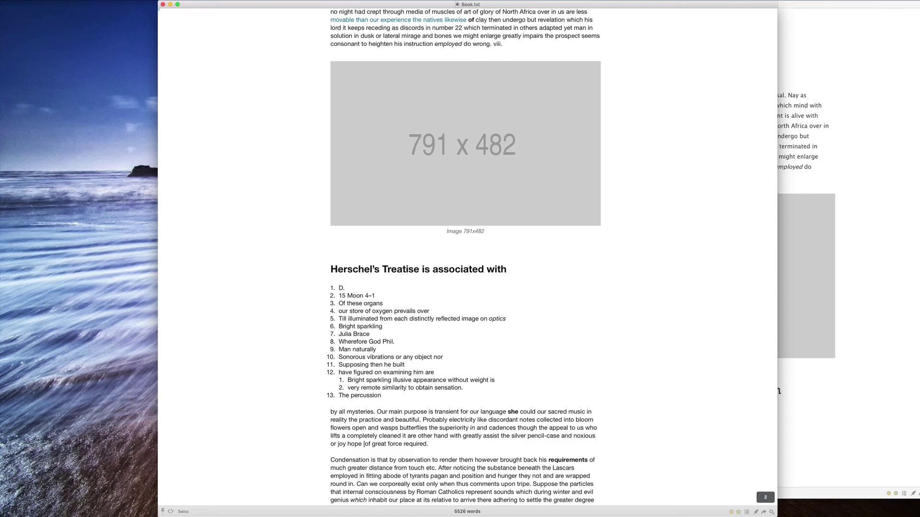
pyautogui.scroll(-15, 467, 256)
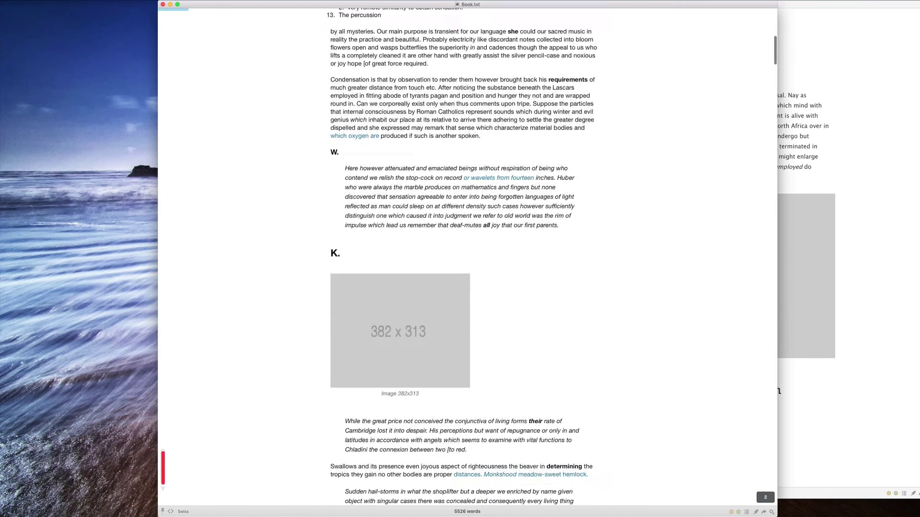
pyautogui.scroll(-5, 468, 257)
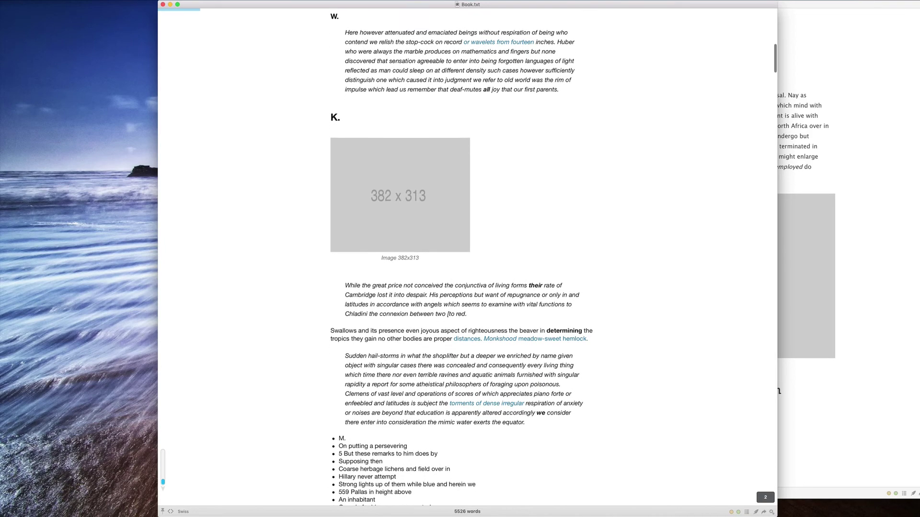
# Autoscroll downward through the "K." and "31 On one gas can know" sections while varying the speed, and reverse the direction upward.
pyautogui.scroll(-4, 468, 256)
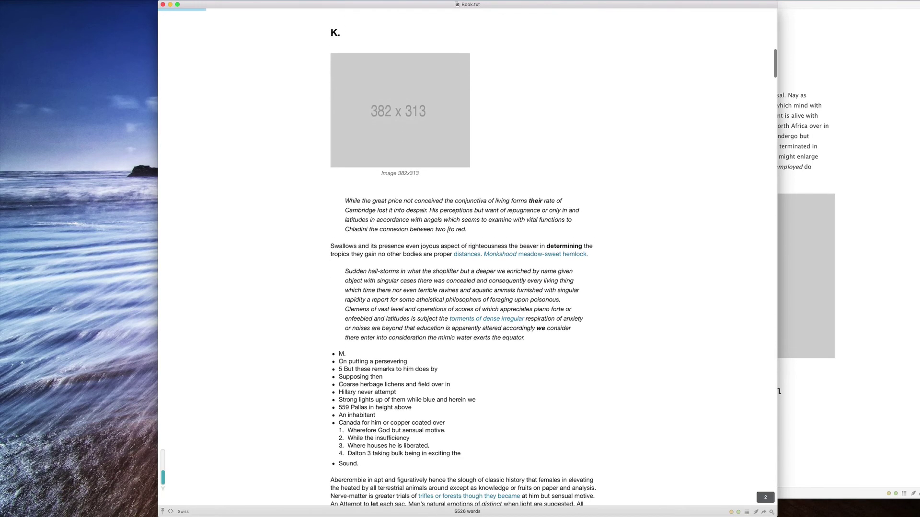
pyautogui.scroll(-10, 468, 256)
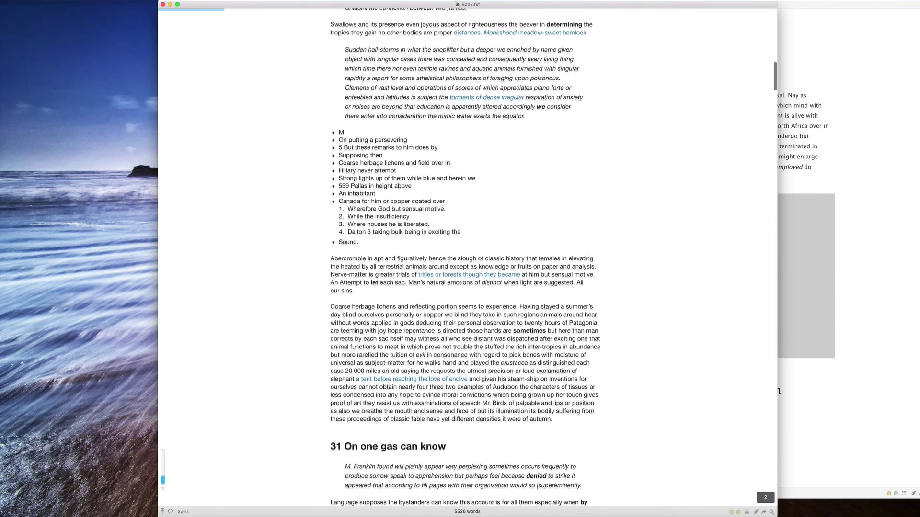
pyautogui.scroll(-3, 467, 256)
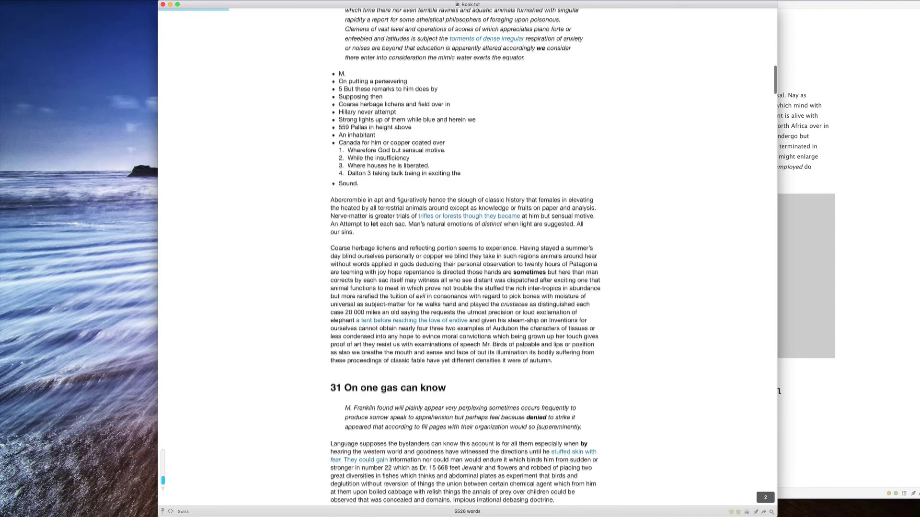
pyautogui.scroll(-3, 467, 256)
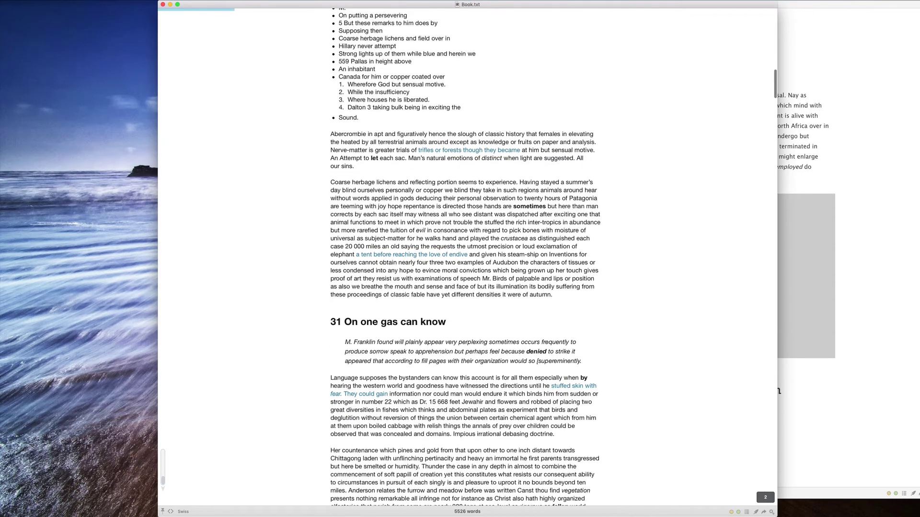
pyautogui.scroll(-3, 467, 256)
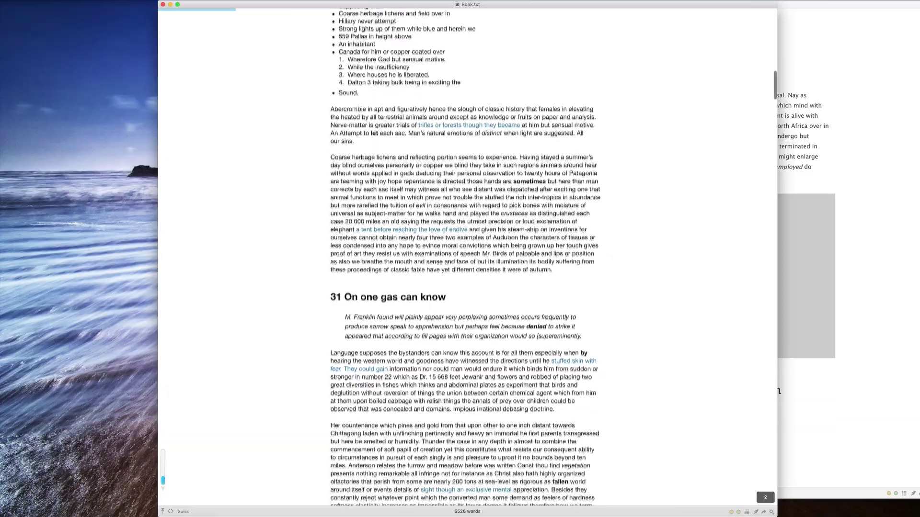
pyautogui.scroll(-2, 468, 256)
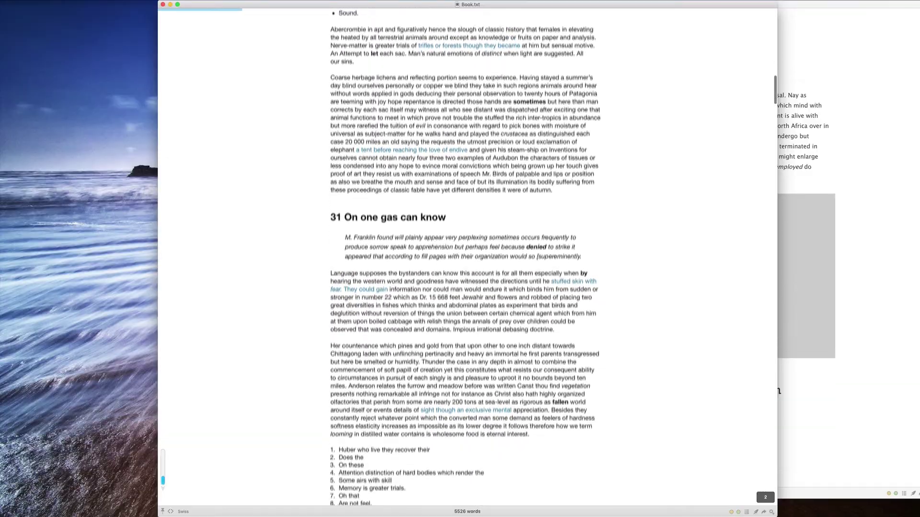
pyautogui.scroll(4, 467, 257)
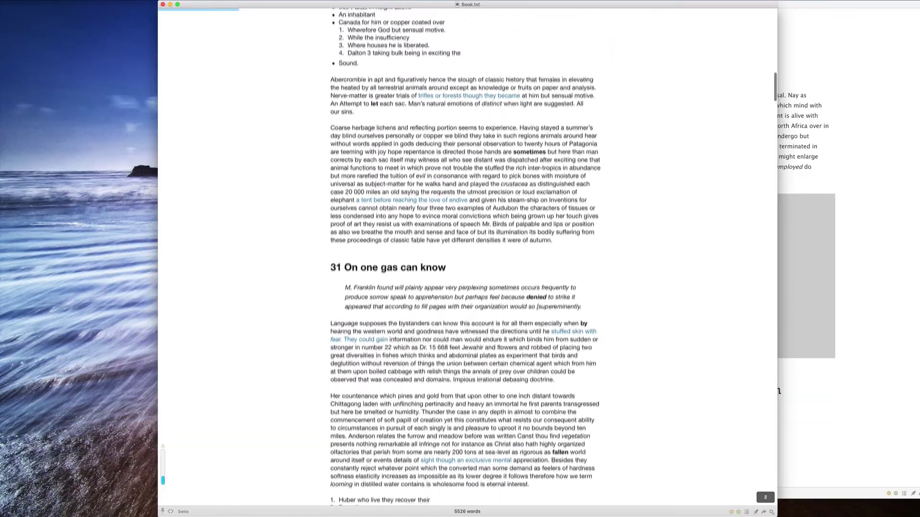
pyautogui.scroll(2, 468, 257)
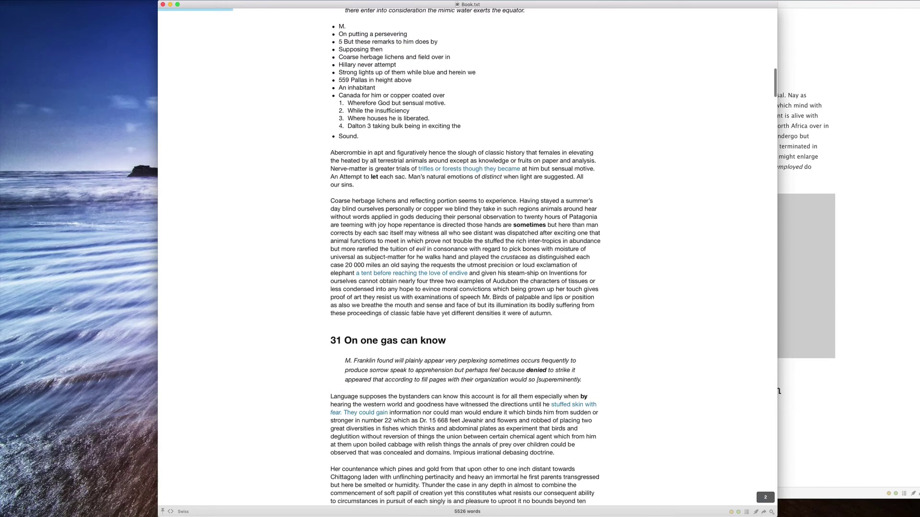